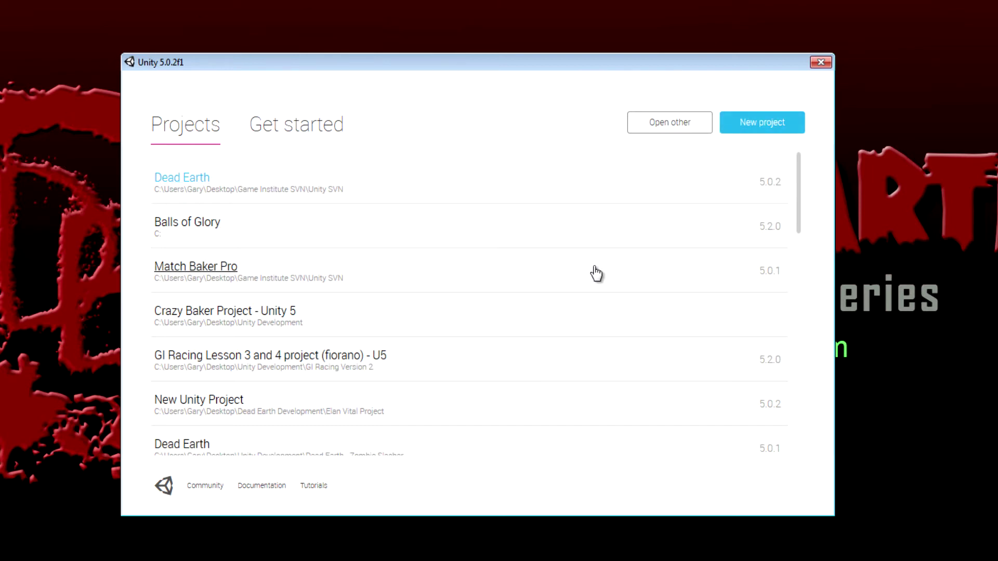
# - Create a new 3D project named "Dead Earth Student Project" on the Desktop without adding any asset packages
pyautogui.click(762, 125)
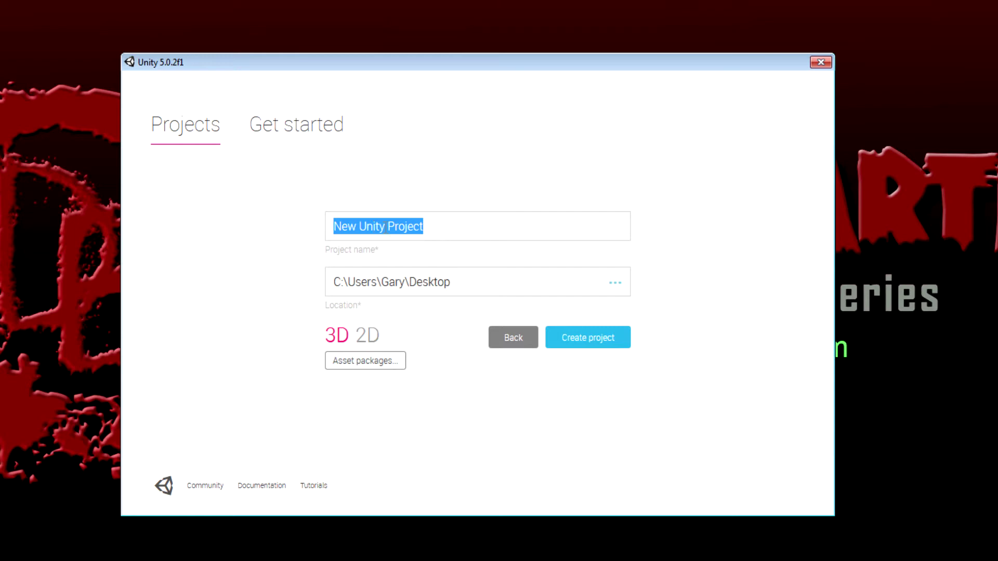
pyautogui.press('BackSpace')
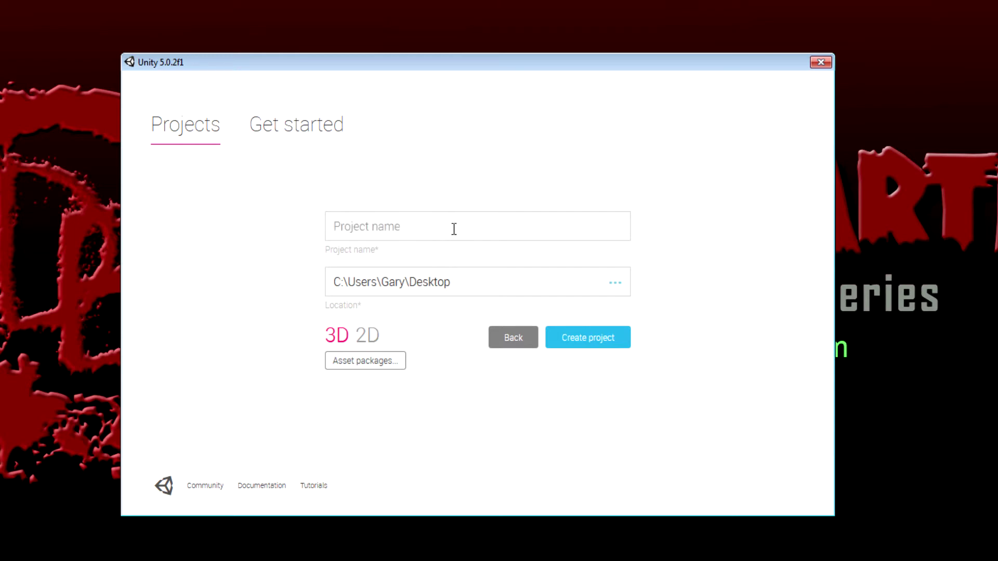
pyautogui.write('Dead Earth Stu')
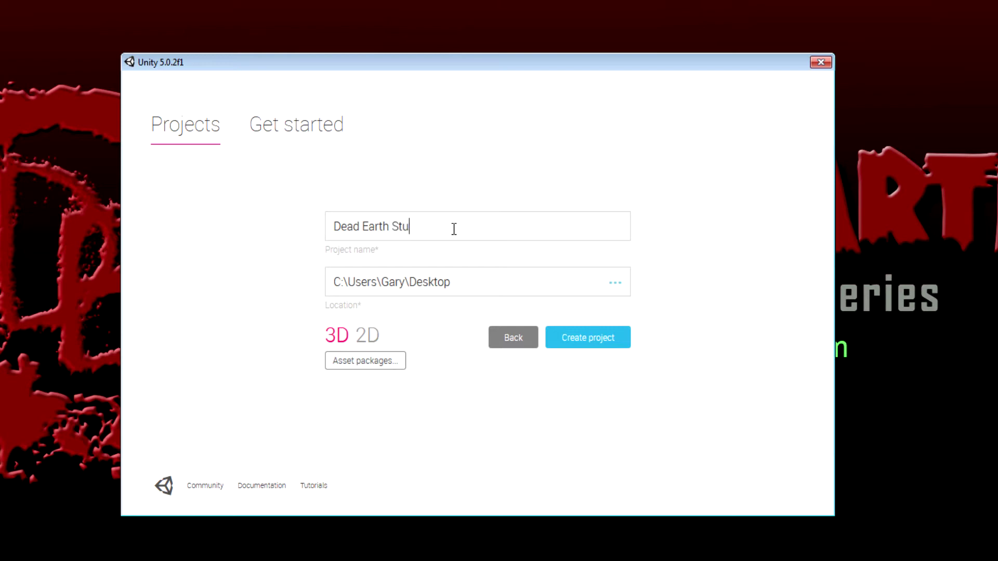
pyautogui.write('dent Project')
pyautogui.click(350, 360)
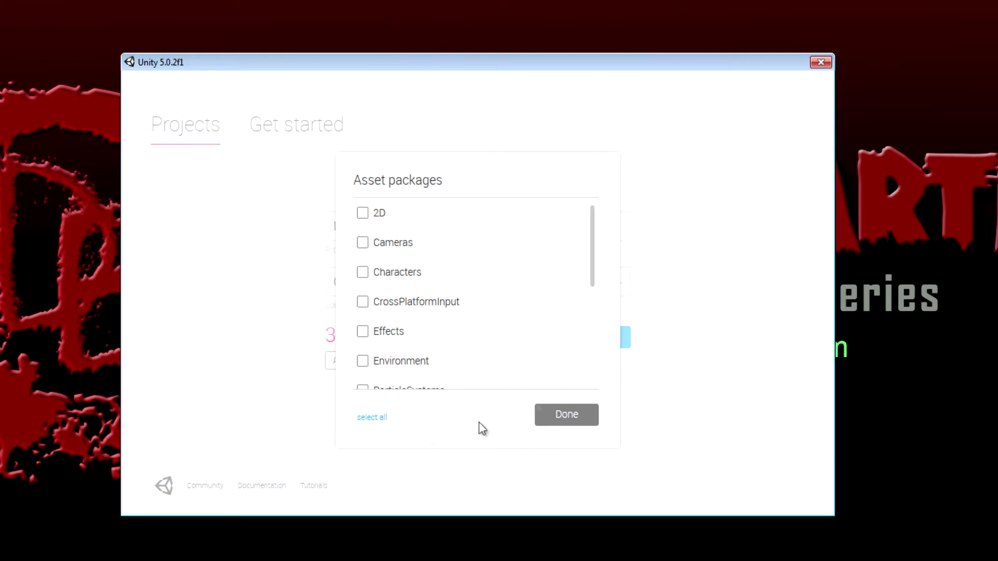
pyautogui.click(571, 419)
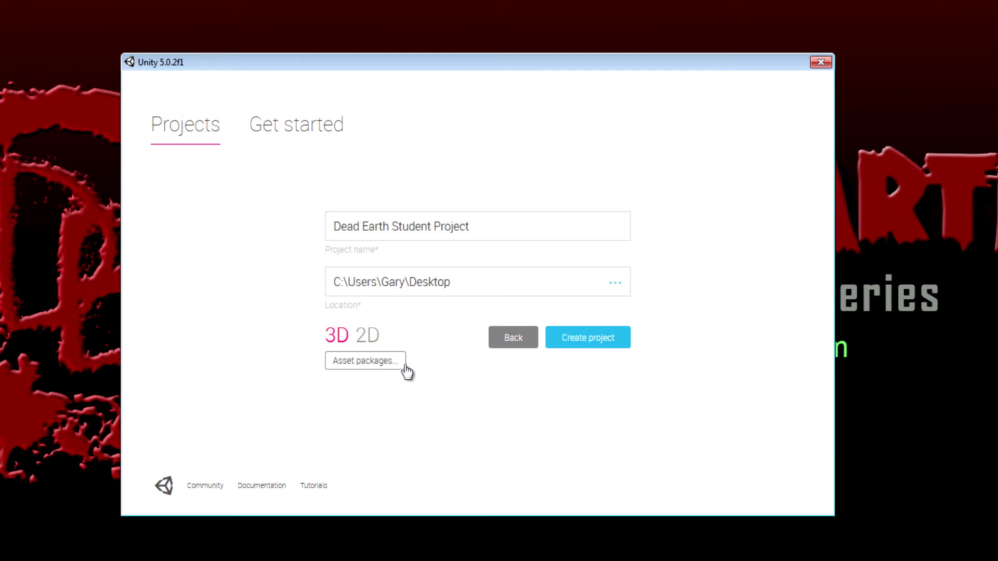
pyautogui.click(597, 339)
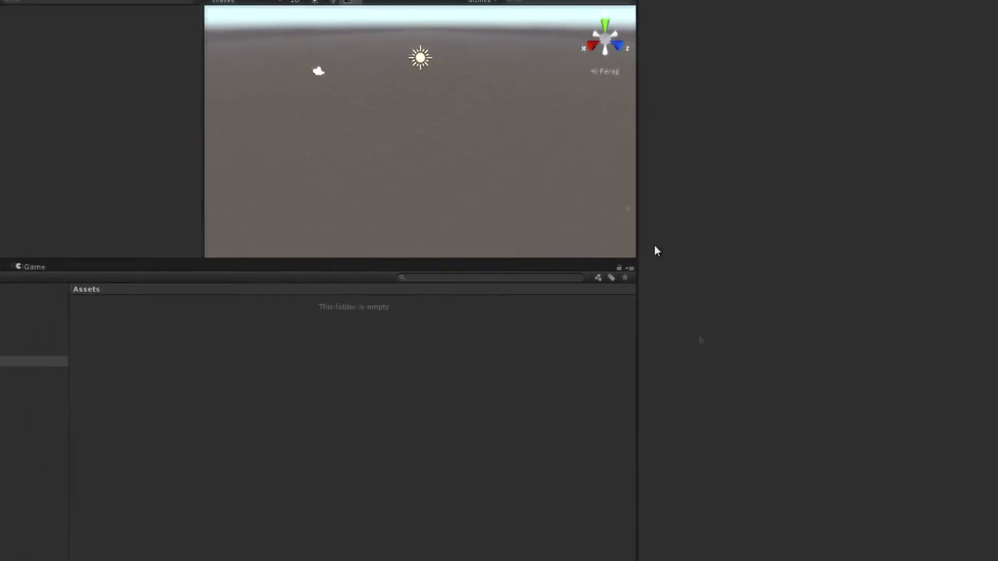
# - Uncover the desktop to view the Dead Earth Student Project folder, and restore the editor to full size
pyautogui.moveTo(452, 6); pyautogui.dragTo(613, 10)
pyautogui.click(58, 529)
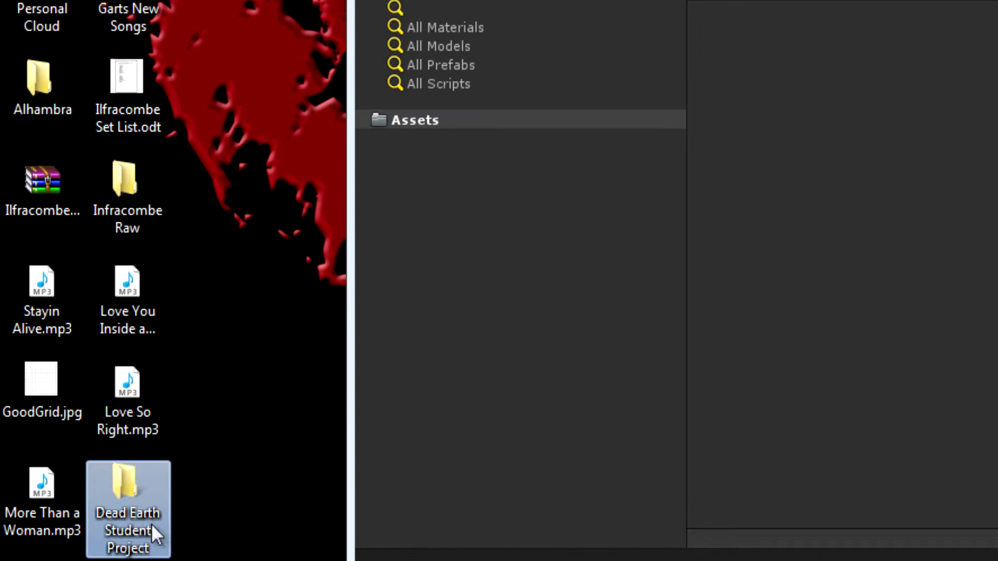
pyautogui.moveTo(522, 10); pyautogui.dragTo(413, 10)
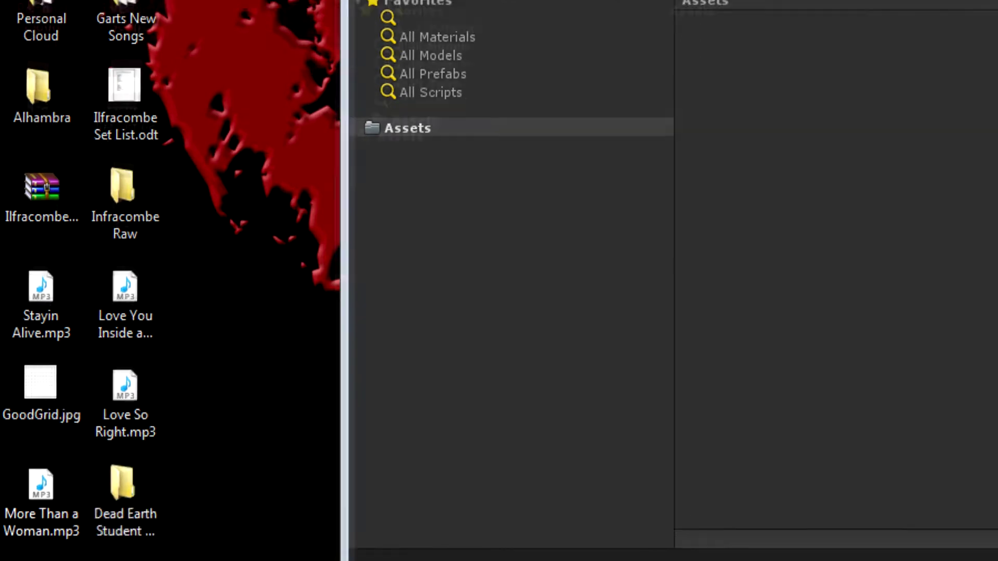
pyautogui.doubleClick(414, 10)
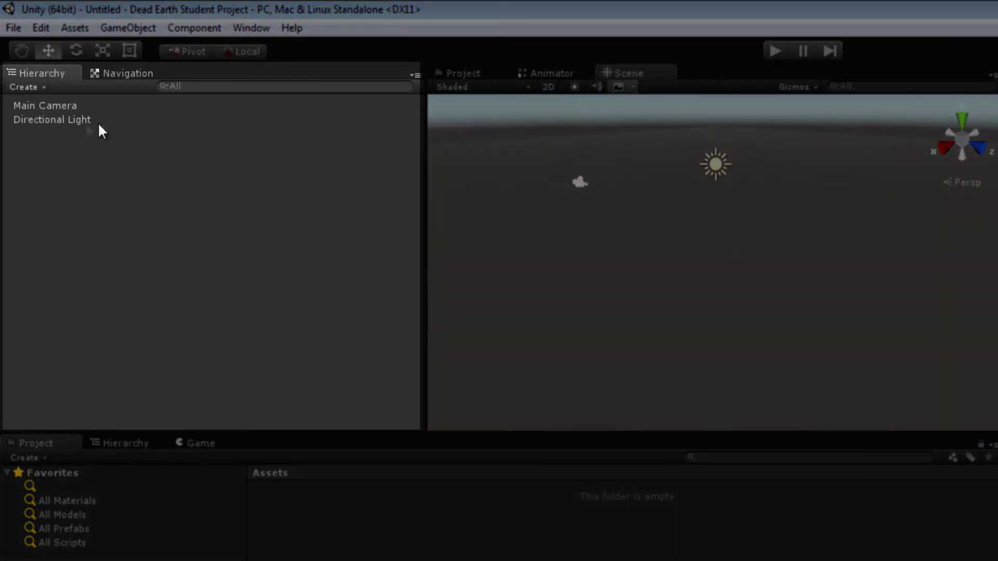
# - Select the default Main Camera and Directional Light in turn to see them in the scene
pyautogui.click(45, 112)
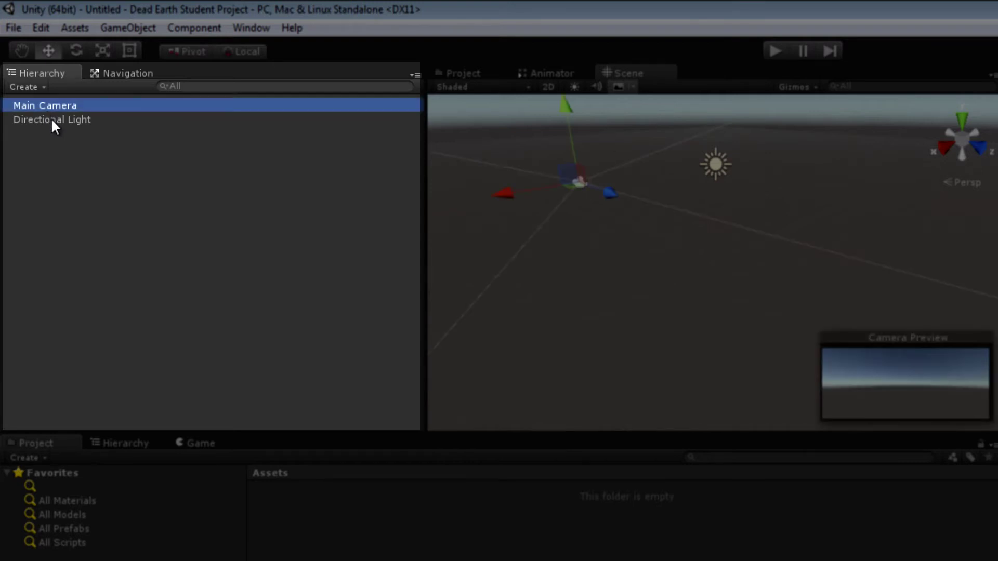
pyautogui.click(51, 118)
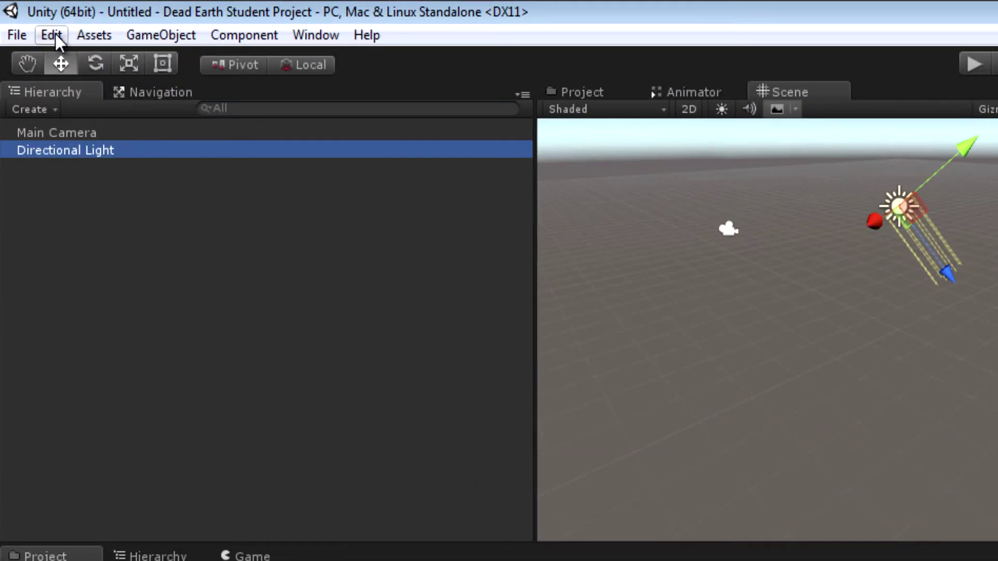
# - Review the Load Previous Project on Startup option in the General preferences, leave it disabled and close the preferences
pyautogui.click(26, 17)
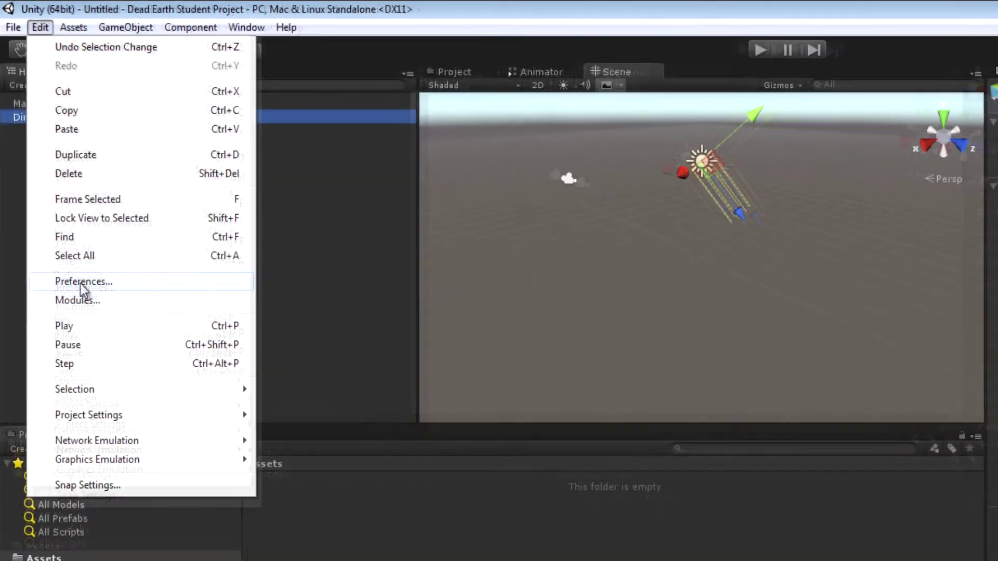
pyautogui.click(80, 282)
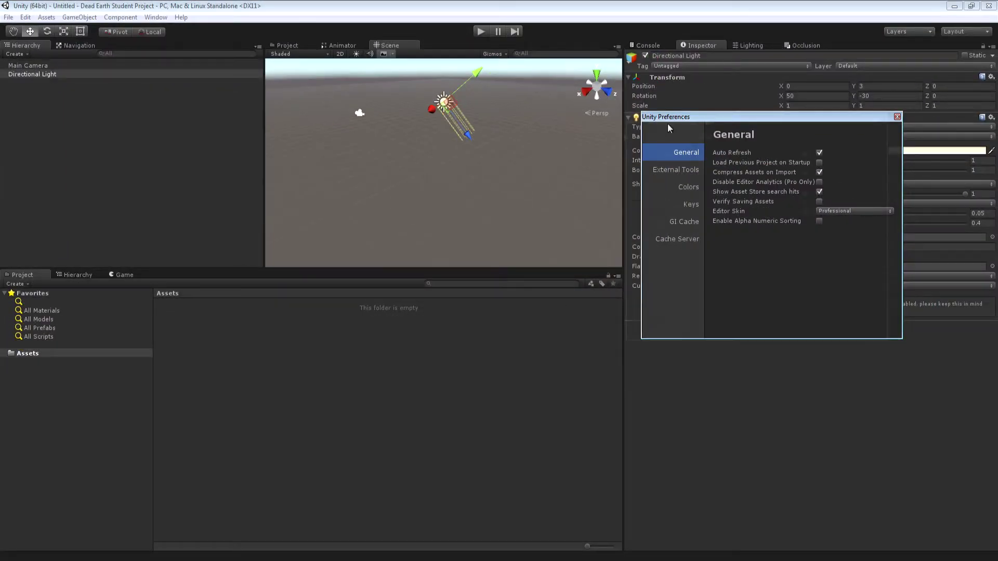
pyautogui.moveTo(668, 124); pyautogui.dragTo(453, 153)
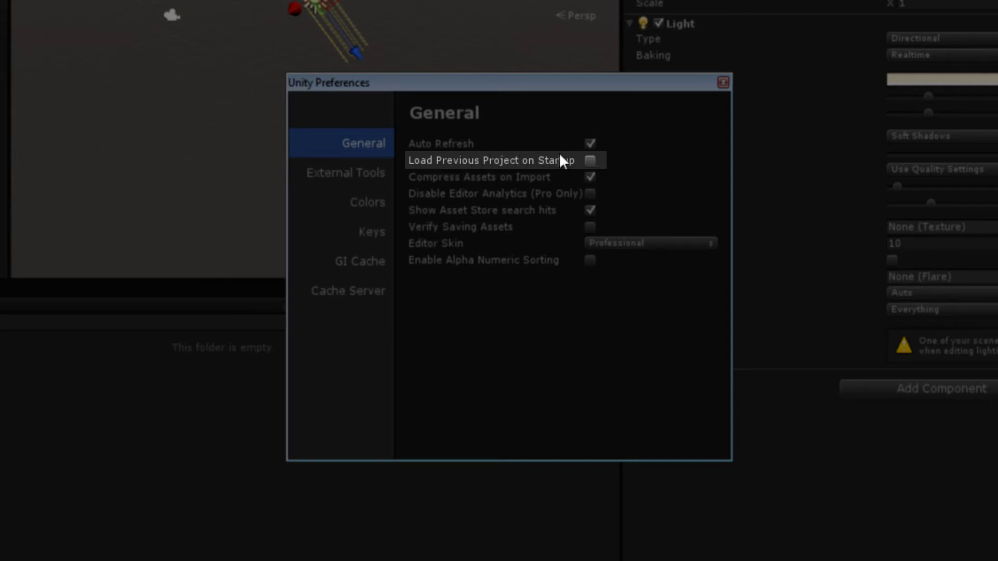
pyautogui.click(590, 160)
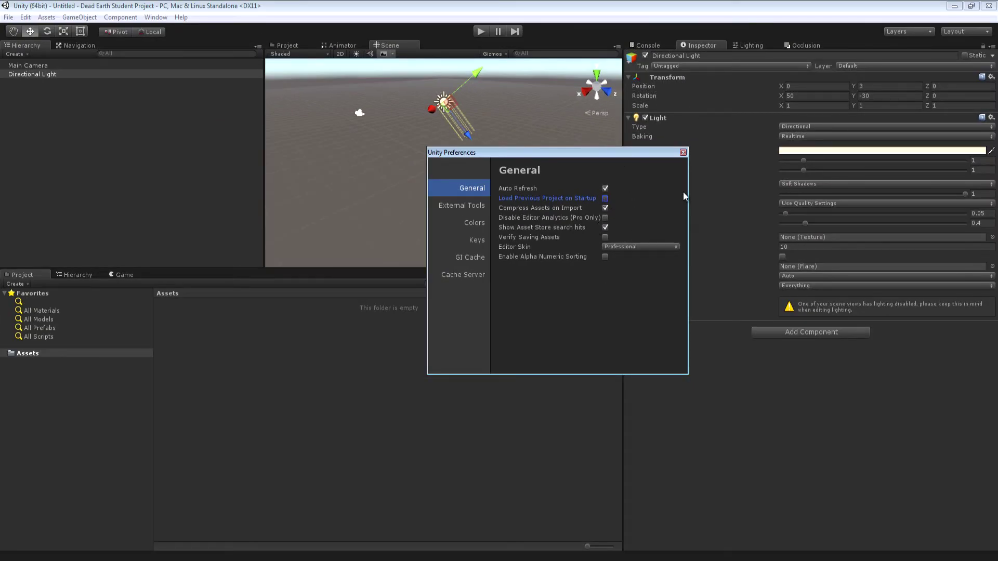
pyautogui.click(683, 152)
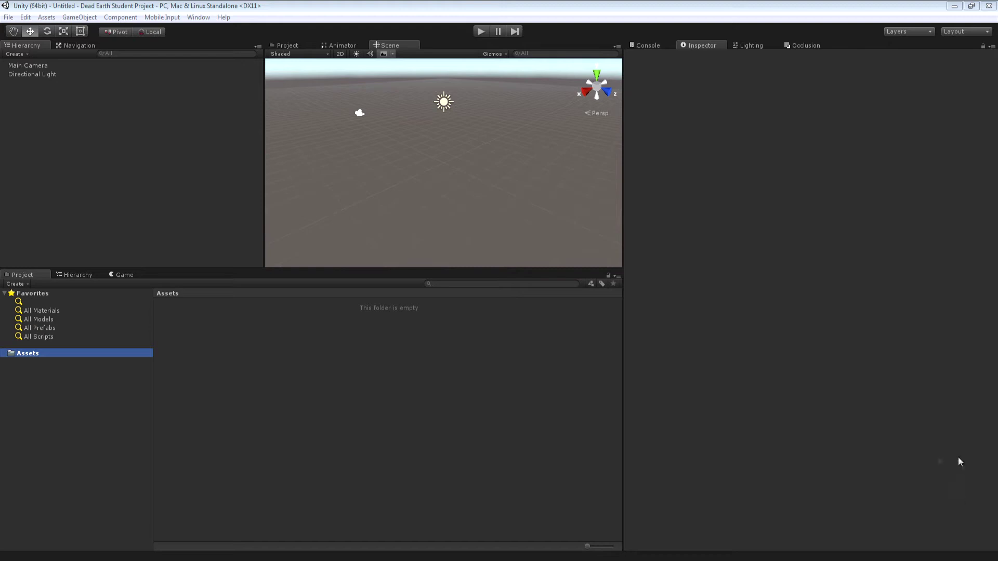
# - Import the complete Prototyping standard asset package into the project
pyautogui.click(46, 18)
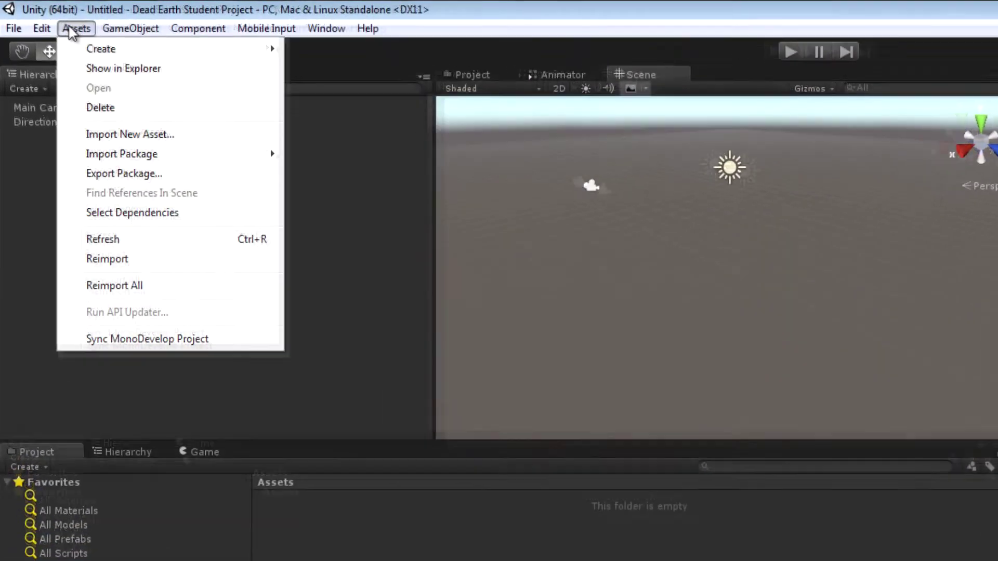
pyautogui.moveTo(144, 159)
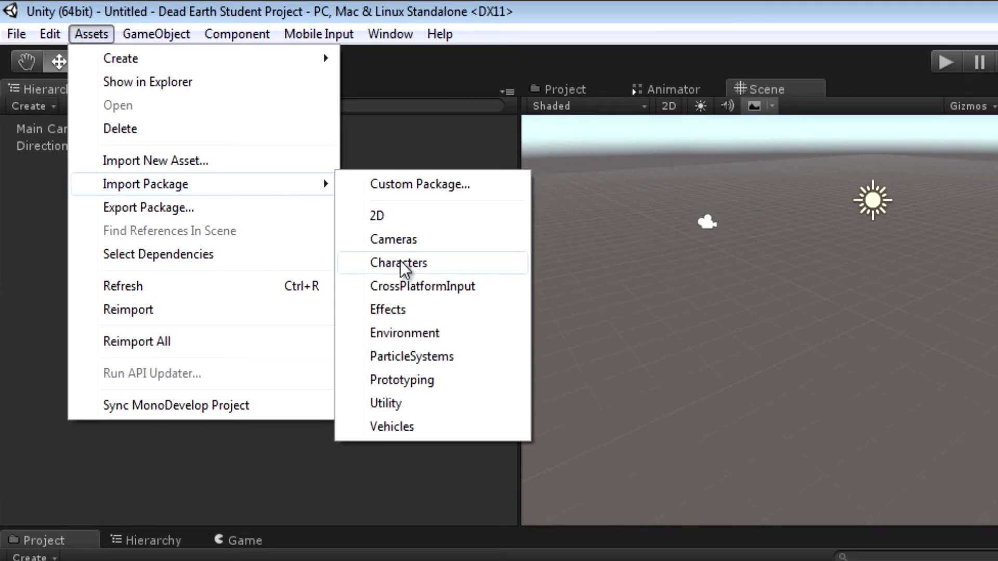
pyautogui.click(397, 382)
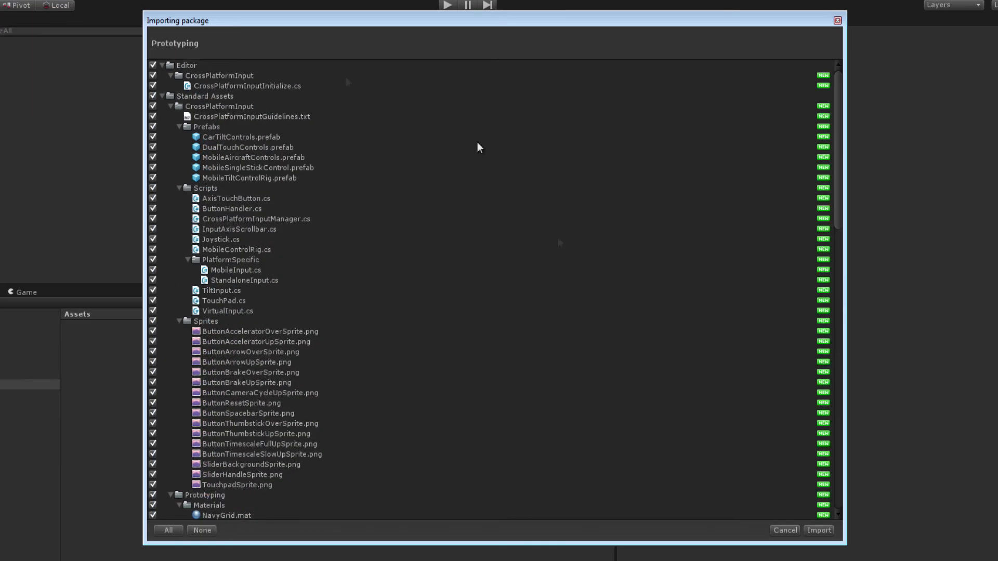
pyautogui.click(819, 530)
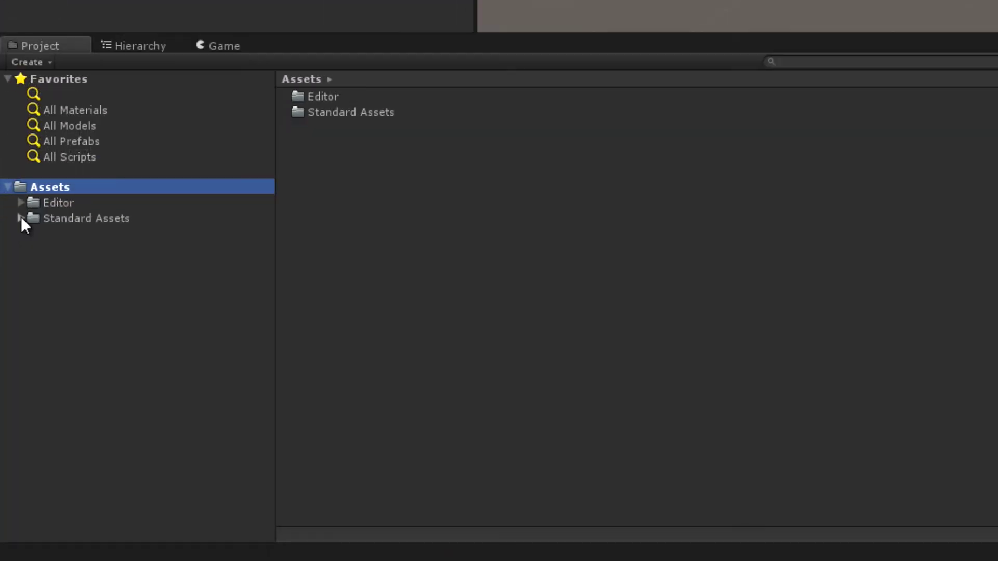
# - Examine the Prototyping folder's Models, previewing several pillar, floor and join prototypes in an enlarged preview
pyautogui.click(20, 218)
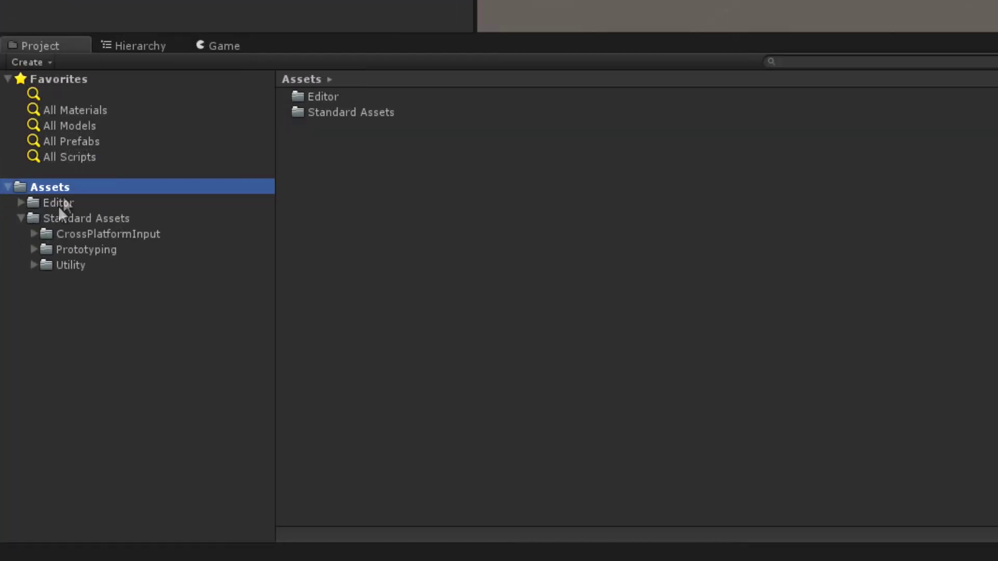
pyautogui.click(33, 250)
pyautogui.click(76, 251)
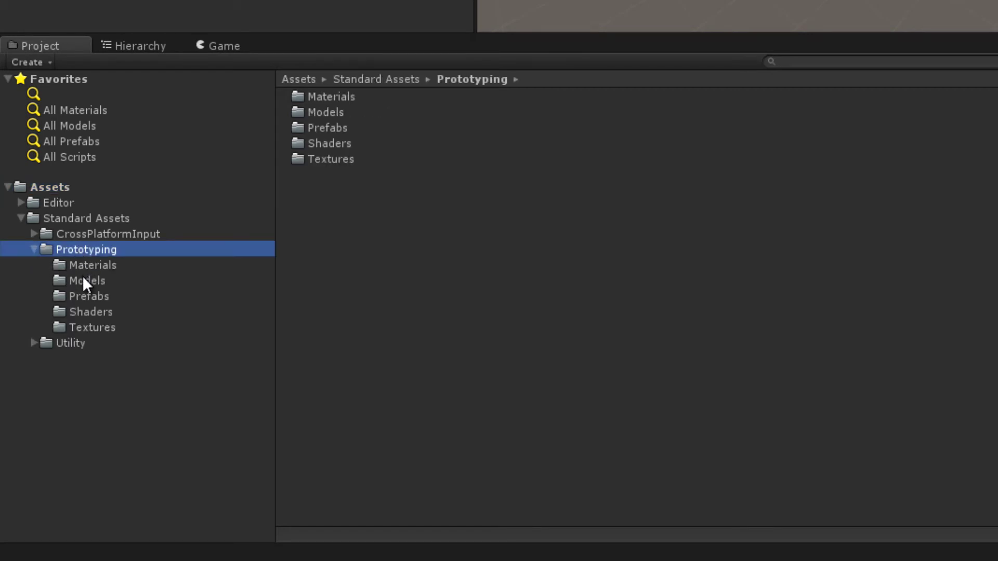
pyautogui.click(83, 279)
pyautogui.click(388, 281)
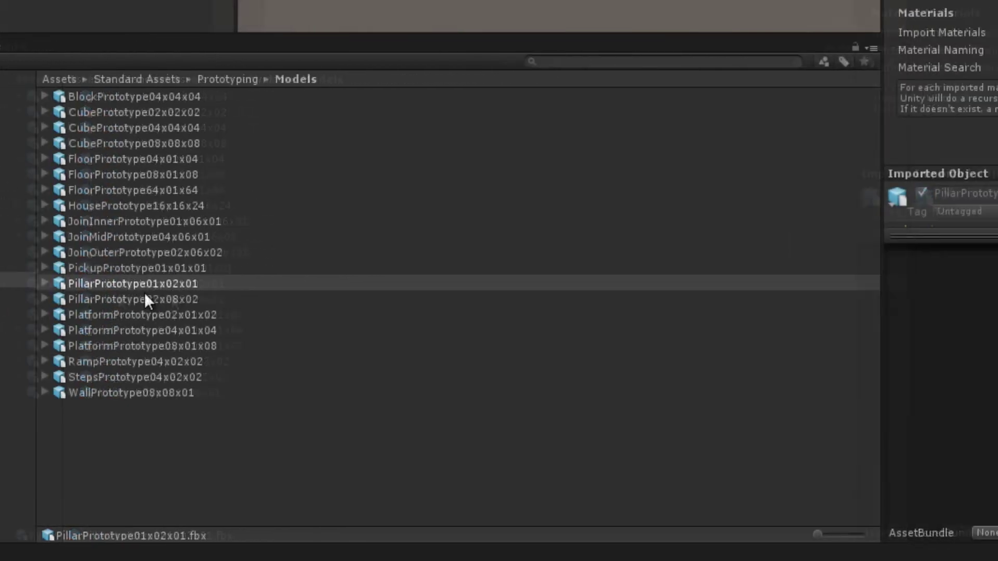
pyautogui.click(386, 298)
pyautogui.click(386, 222)
pyautogui.click(386, 190)
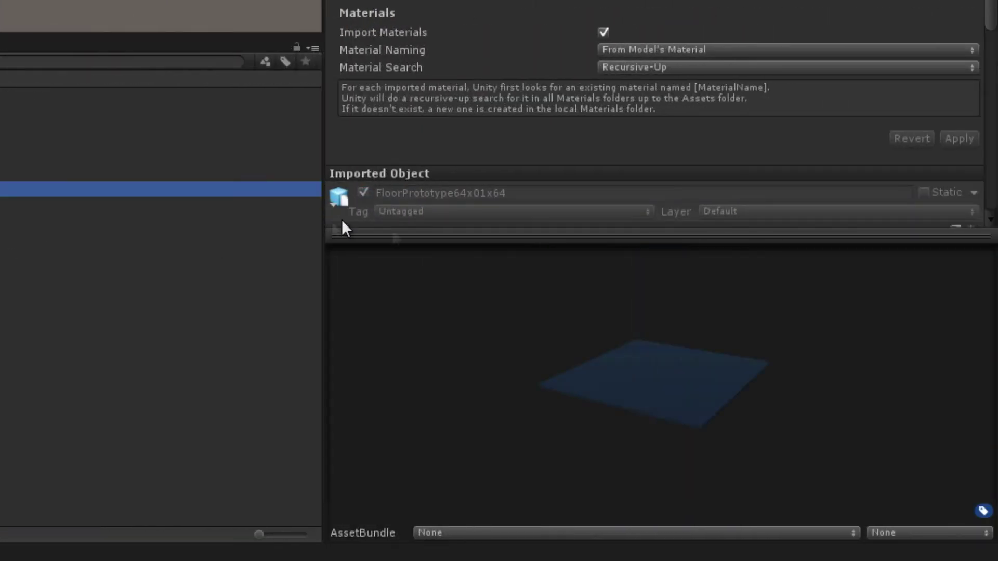
pyautogui.moveTo(523, 237); pyautogui.dragTo(525, 108)
pyautogui.click(104, 220)
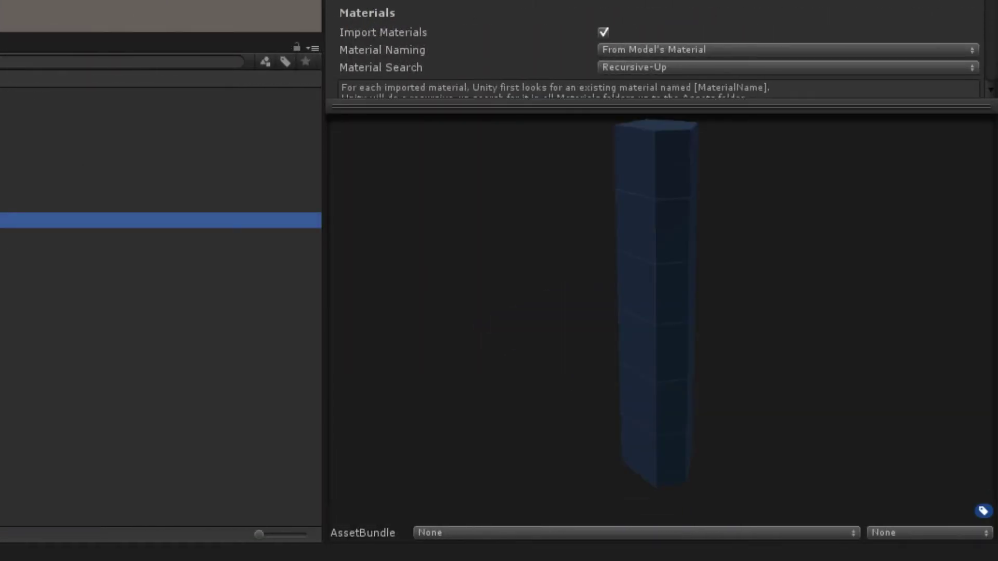
pyautogui.click(104, 252)
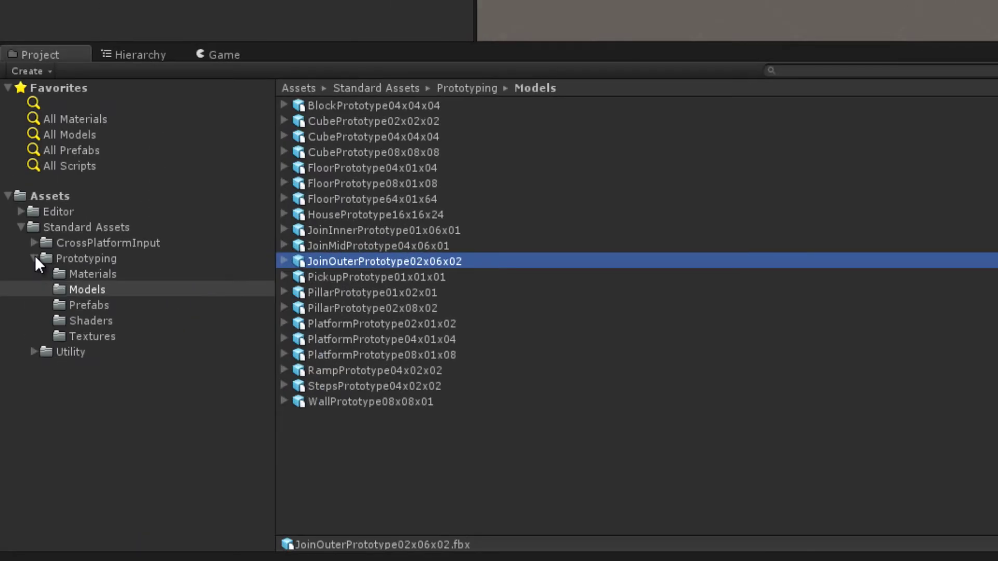
pyautogui.click(34, 258)
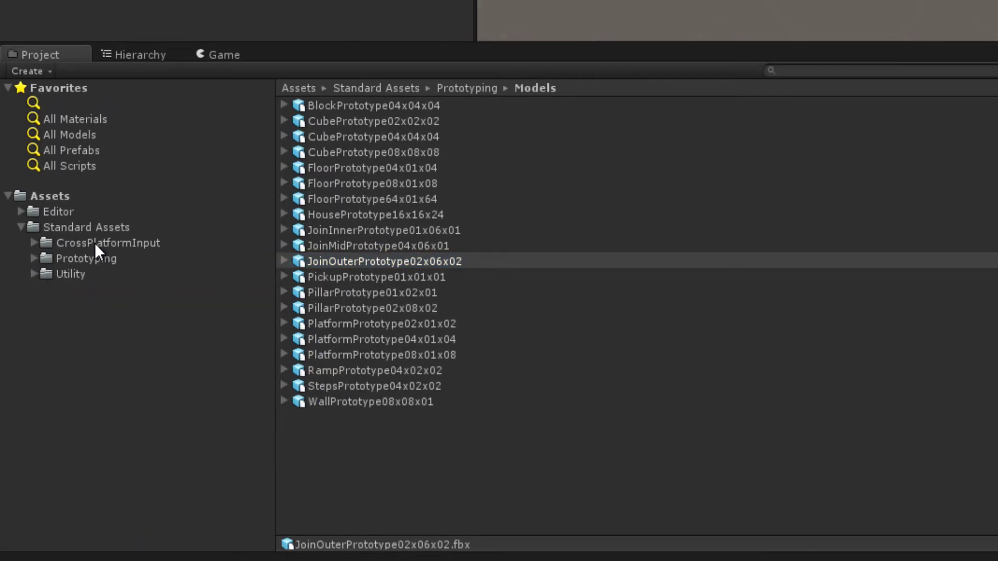
# - Examine the contents of the CrossPlatformInput and Utility folders in Standard Assets and of the Editor folder
pyautogui.click(129, 242)
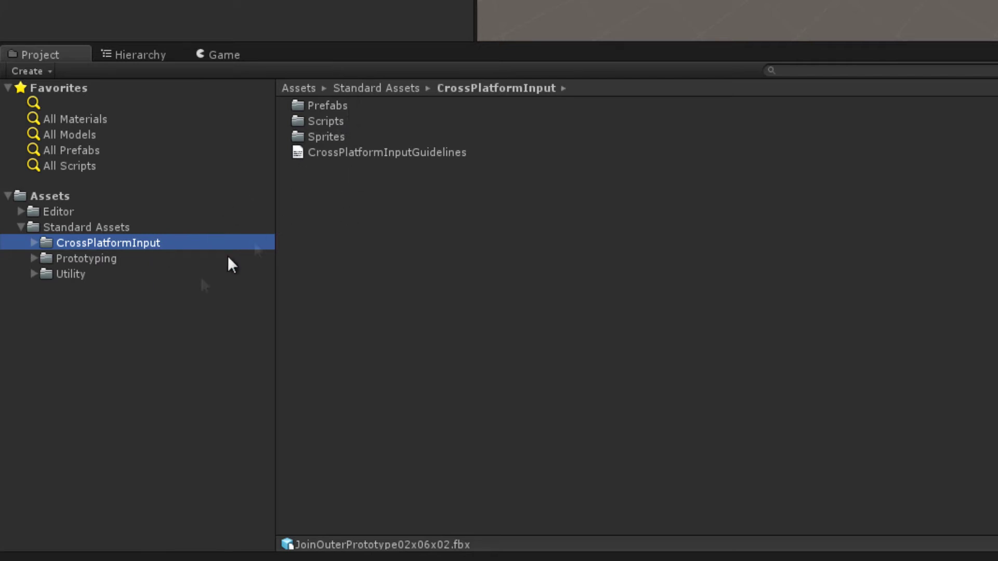
pyautogui.click(70, 274)
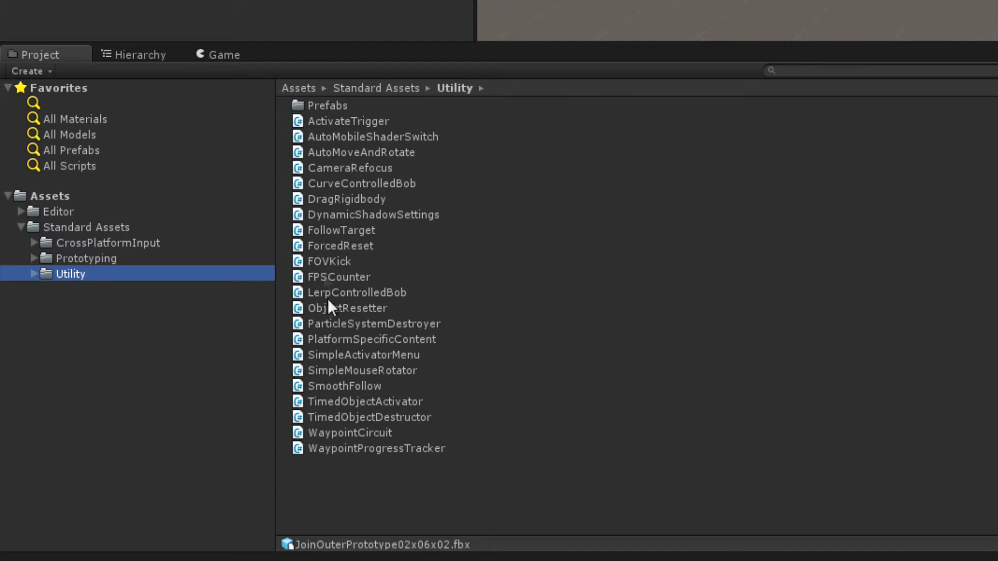
pyautogui.click(52, 213)
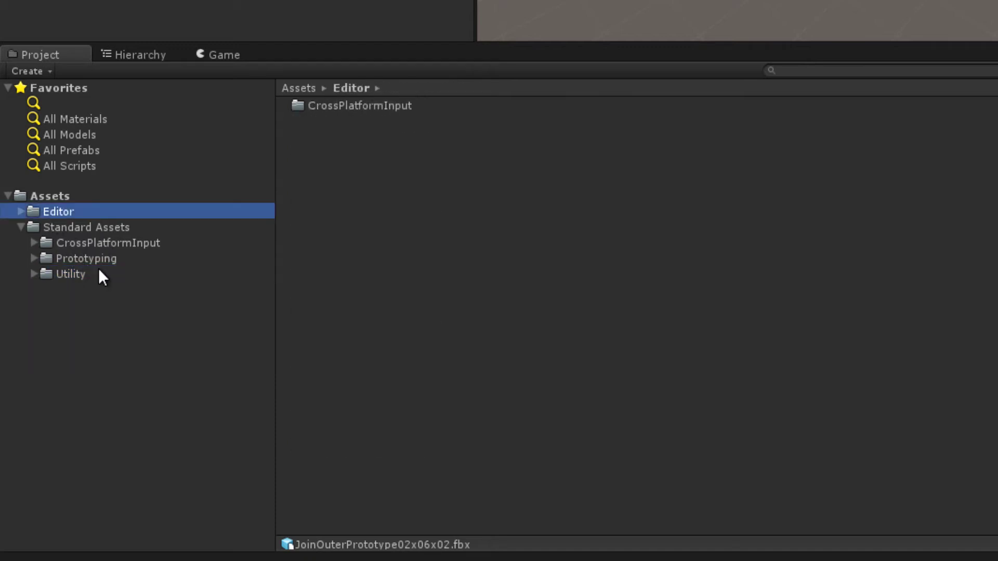
pyautogui.click(21, 211)
pyautogui.click(76, 224)
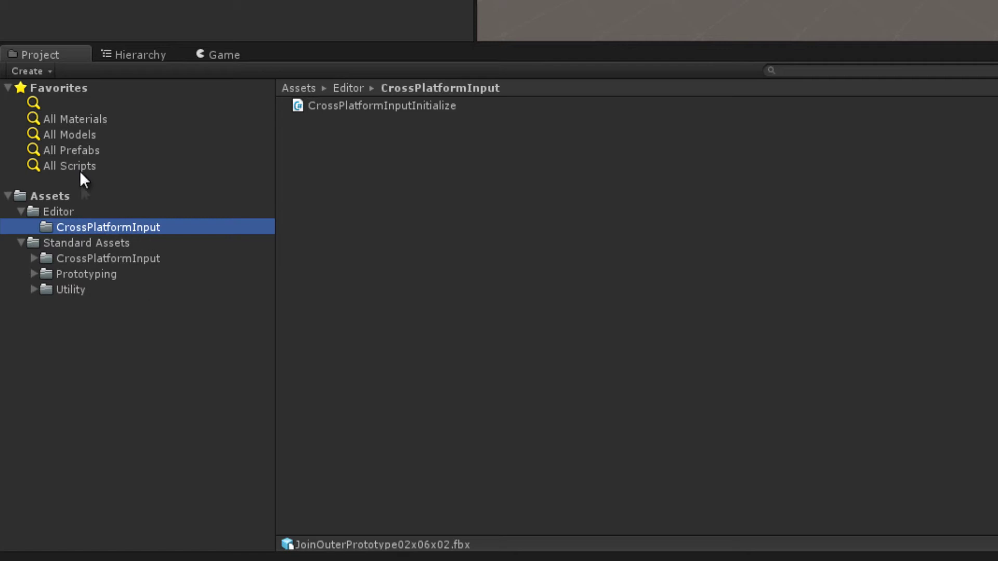
pyautogui.click(21, 210)
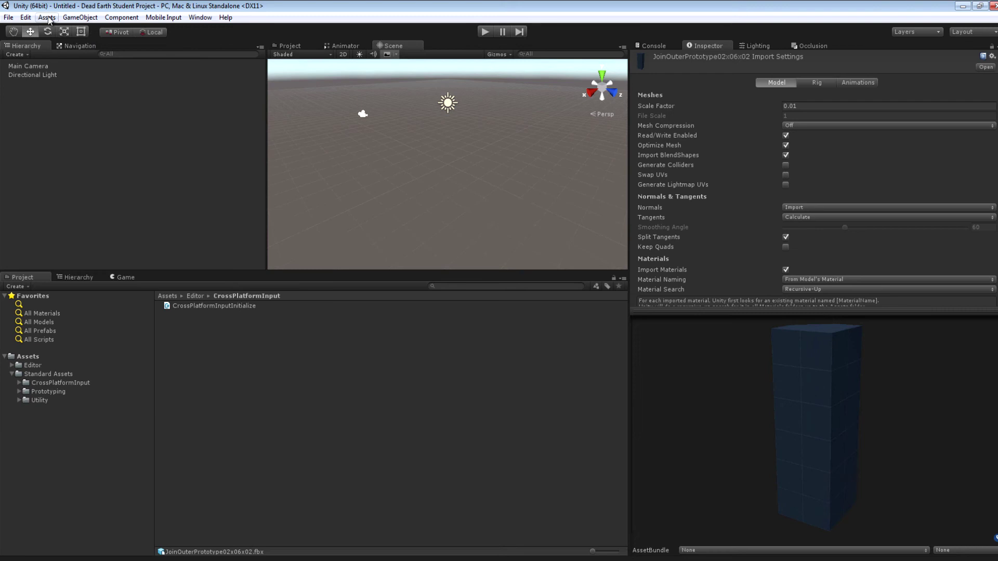
# - Import the complete Characters standard asset package into the project
pyautogui.click(48, 19)
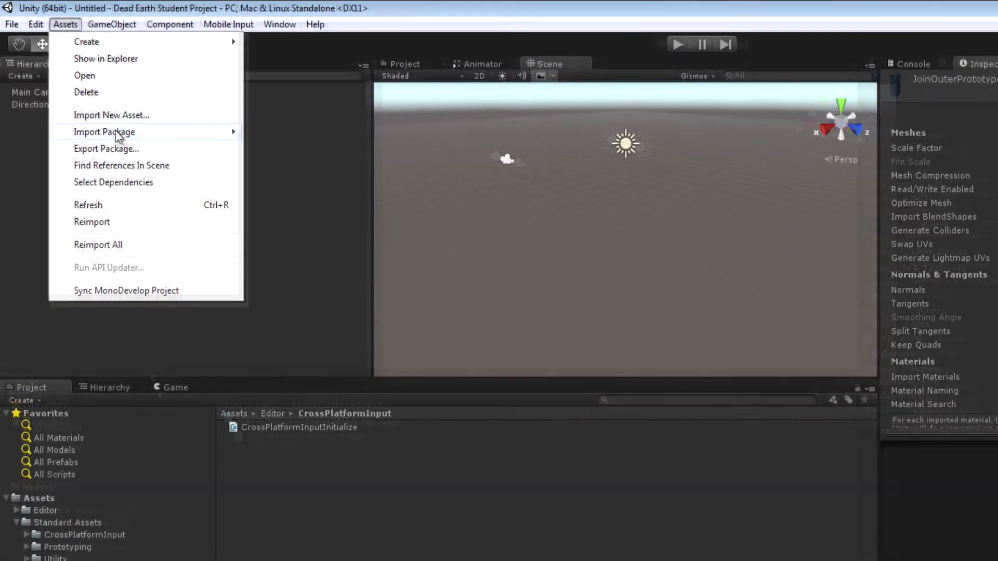
pyautogui.moveTo(82, 94)
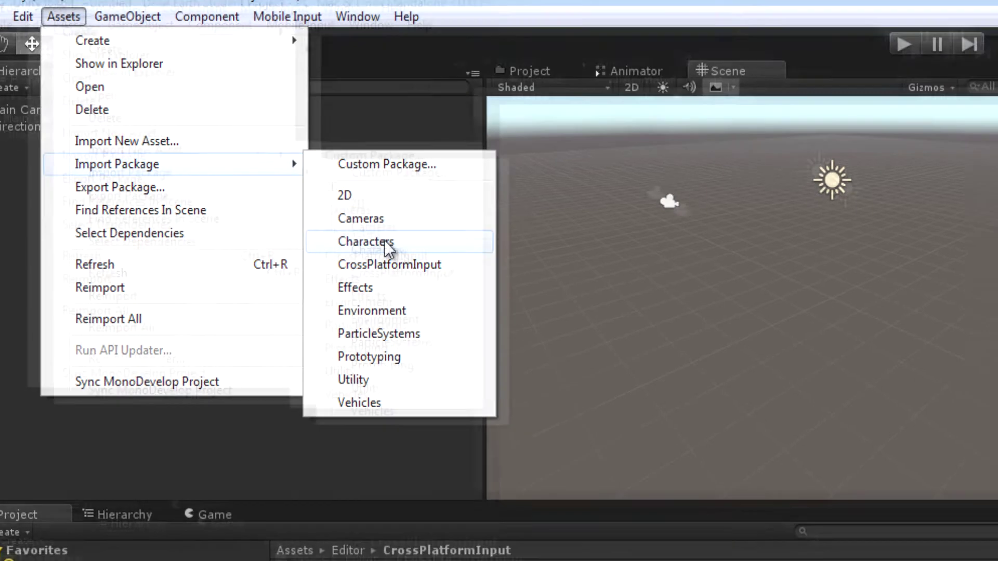
pyautogui.click(410, 257)
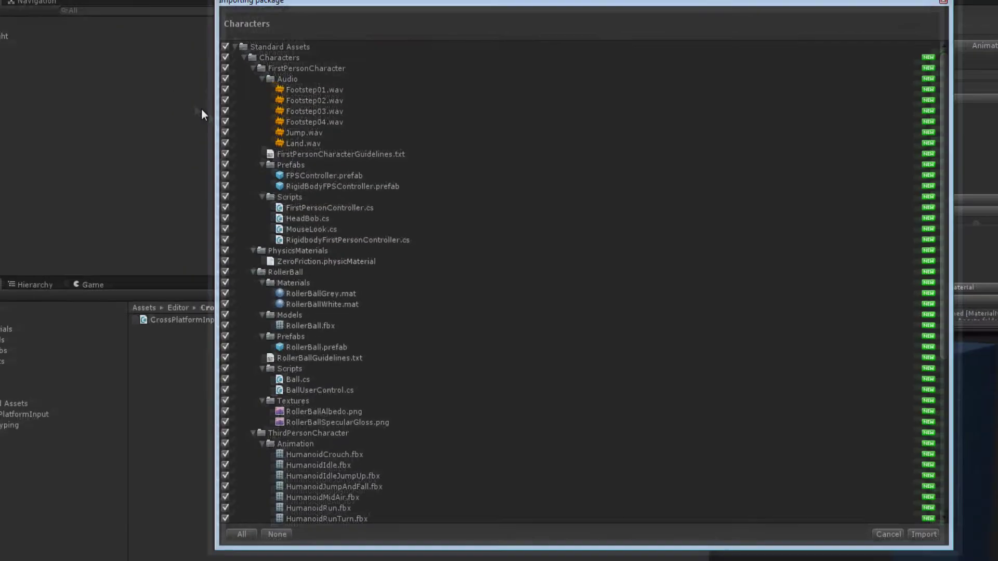
pyautogui.click(890, 514)
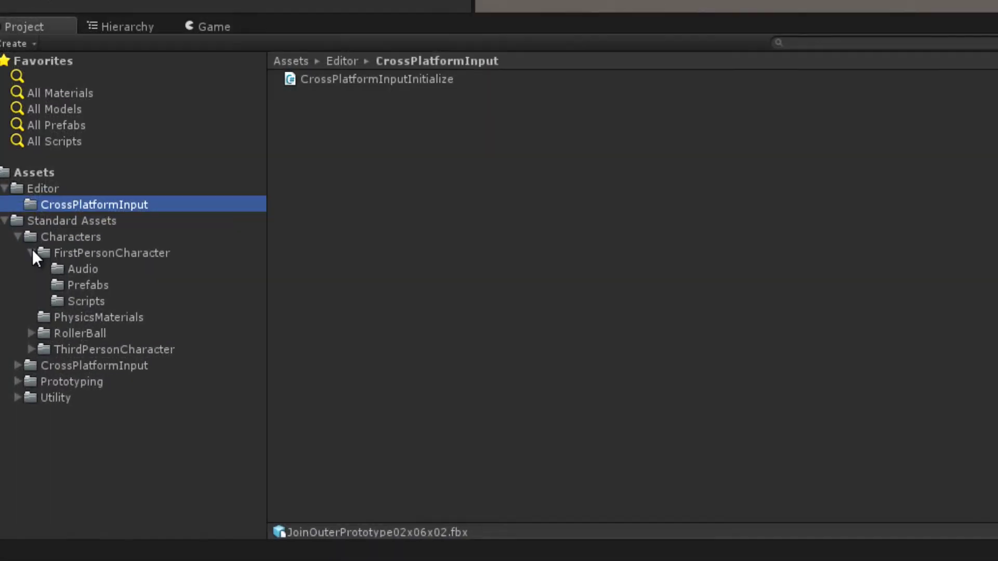
# - Examine the imported Characters folder and its FirstPersonCharacter and RollerBall subfolders, leaving FirstPersonCharacter expanded
pyautogui.click(20, 414)
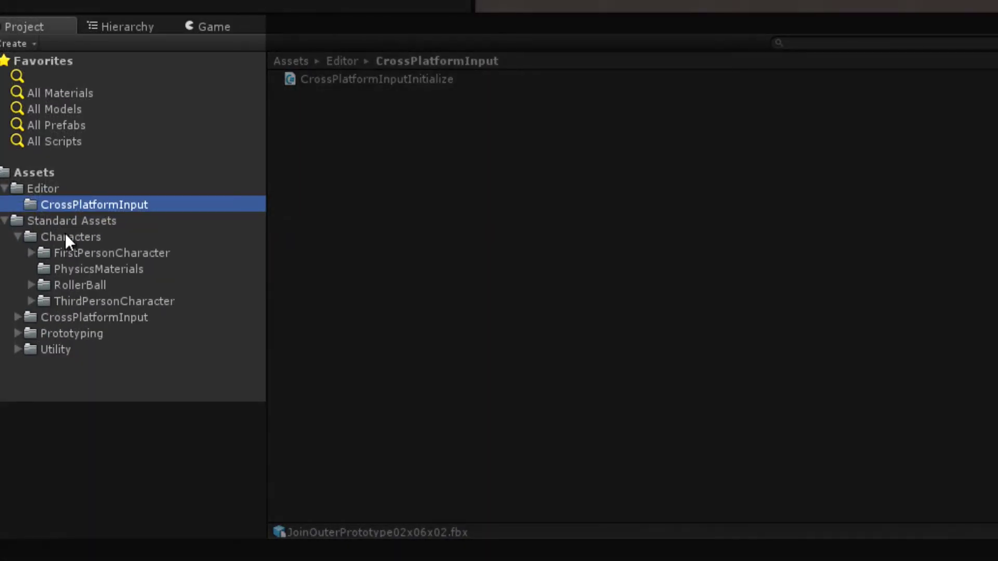
pyautogui.click(67, 239)
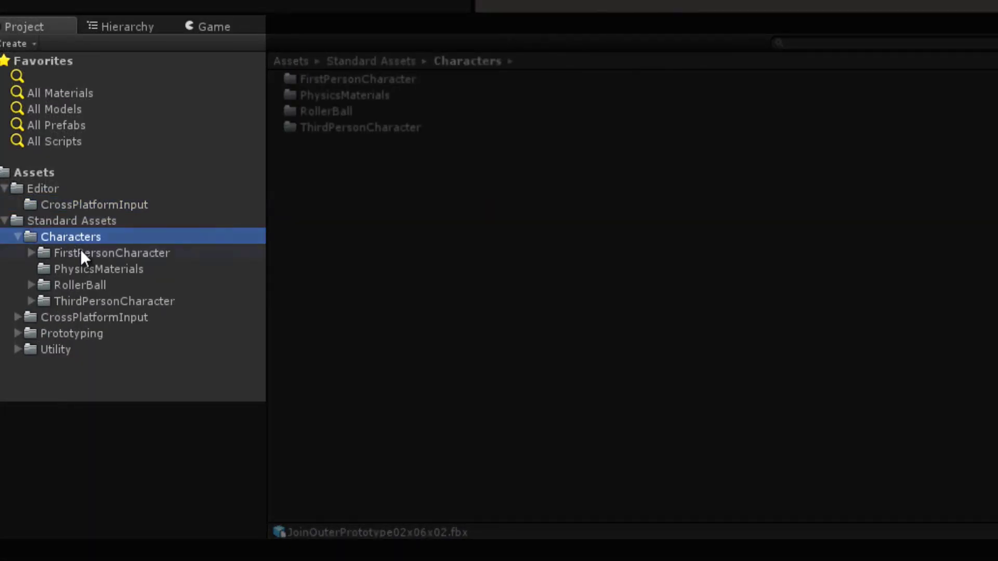
pyautogui.click(80, 251)
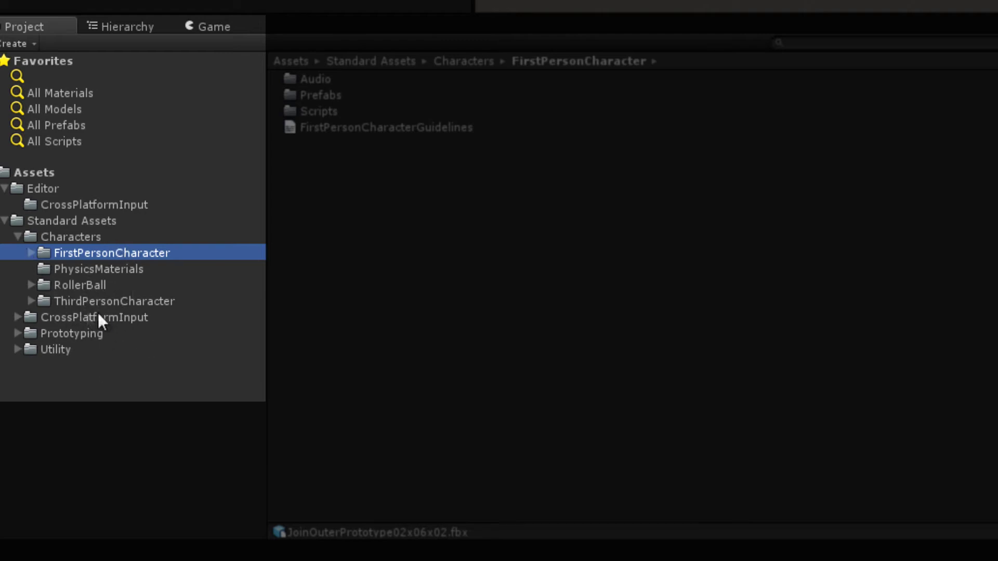
pyautogui.click(64, 290)
pyautogui.click(68, 253)
pyautogui.click(32, 253)
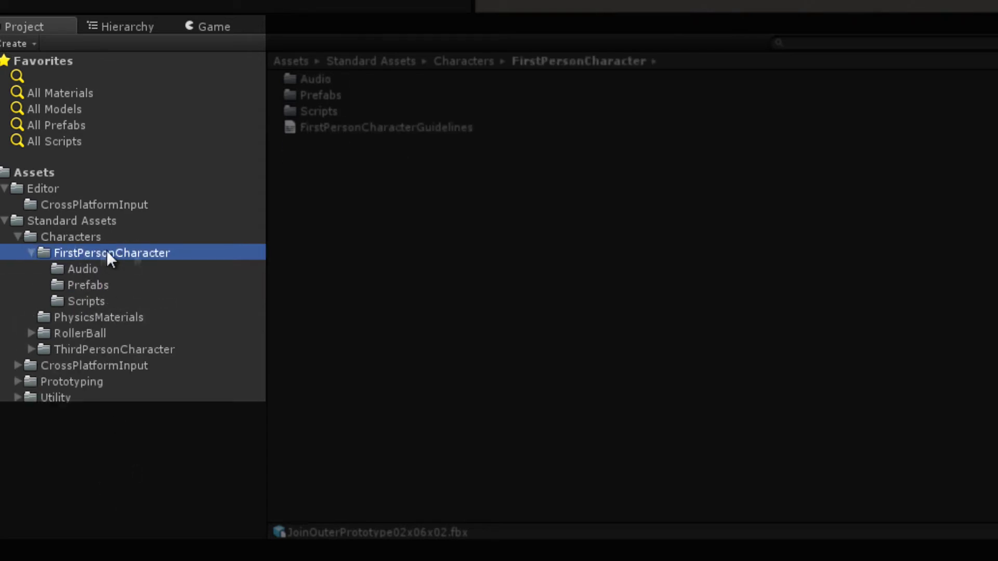
# - Inspect the components of the FPSController and RigidBodyFPSController prefabs in the FirstPersonCharacter Prefabs folder
pyautogui.click(90, 285)
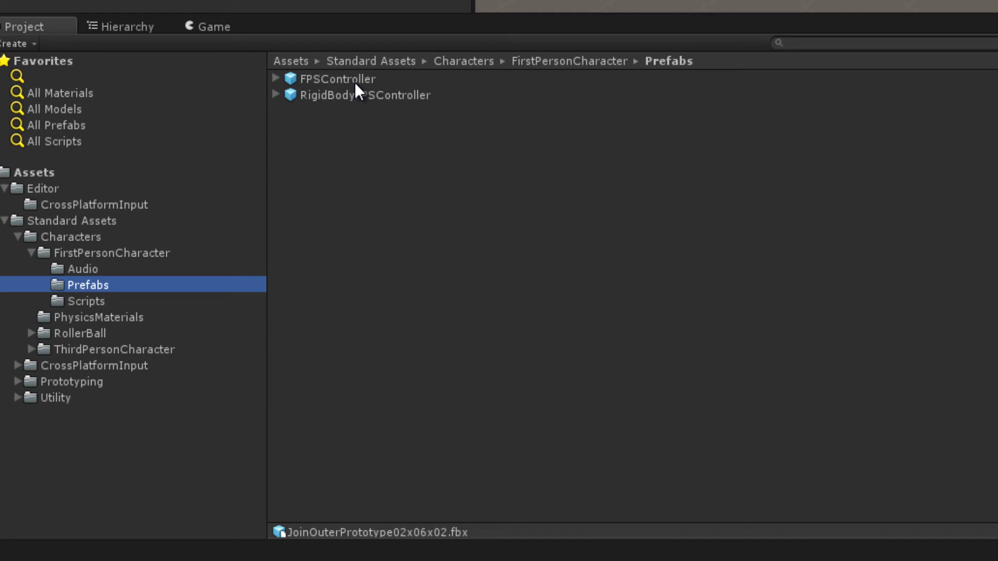
pyautogui.click(330, 81)
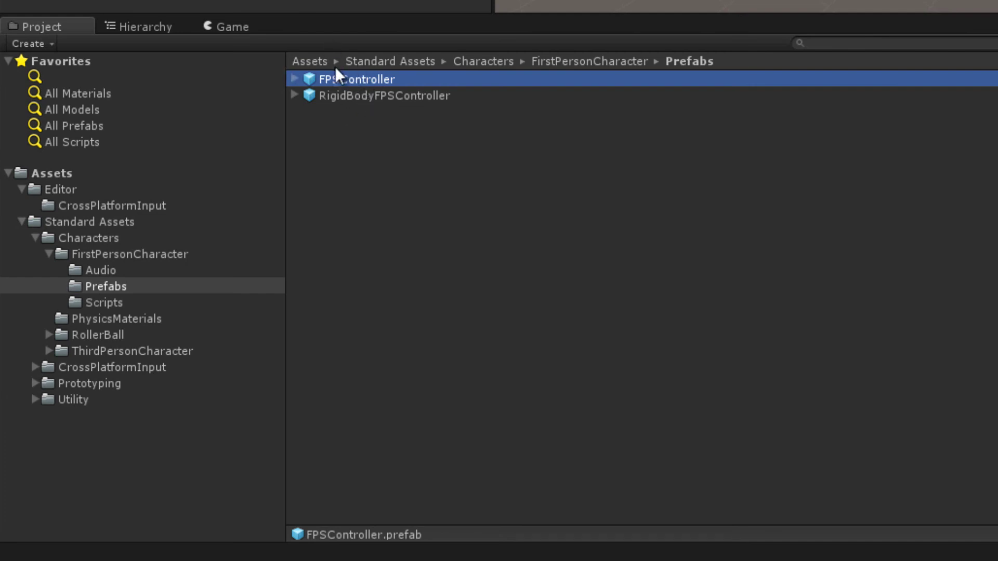
pyautogui.click(338, 98)
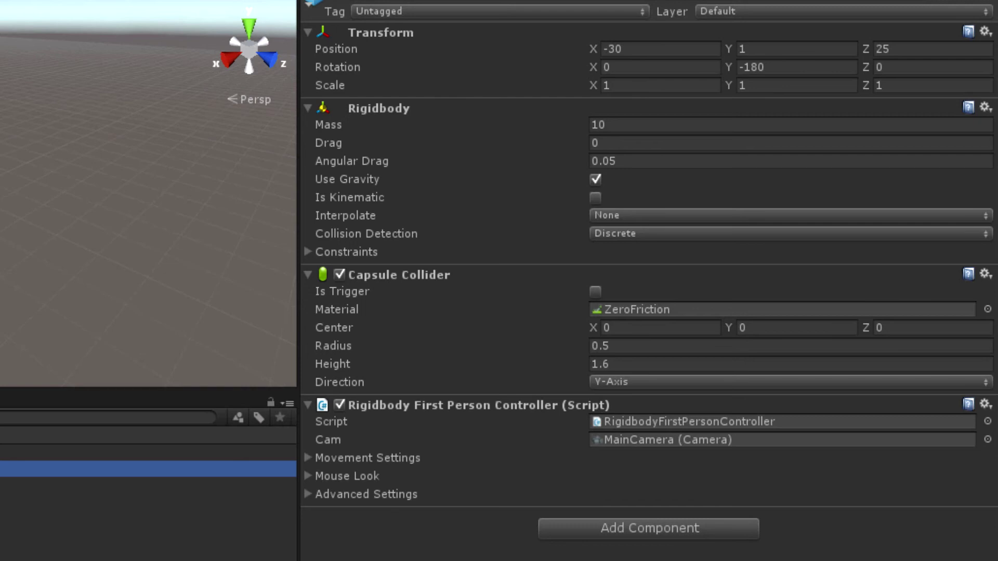
pyautogui.click(52, 453)
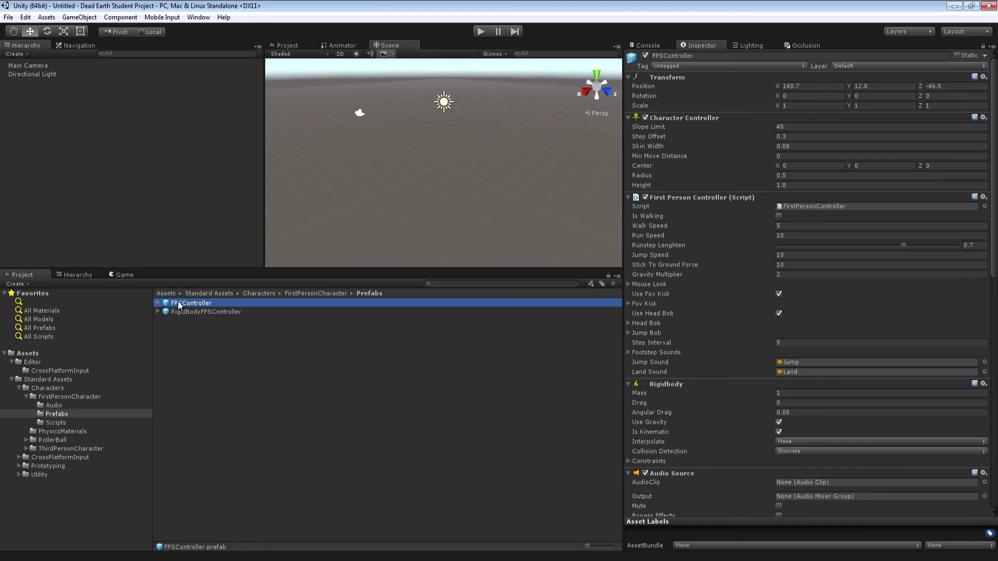
# - Collapse the Standard Assets and Editor folders and review the top-level contents of Assets, Editor and Standard Assets
pyautogui.click(12, 380)
pyautogui.click(12, 362)
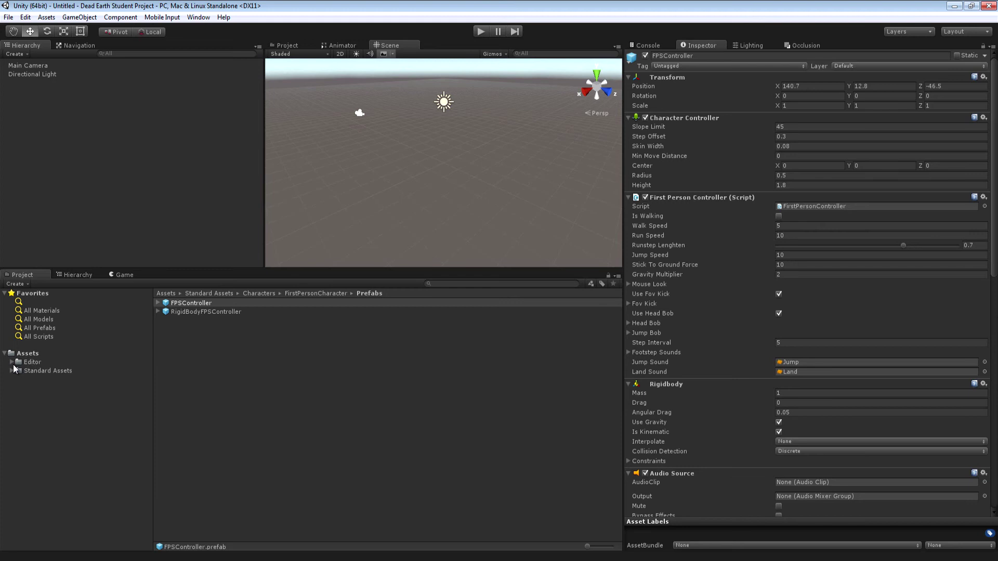
pyautogui.click(27, 355)
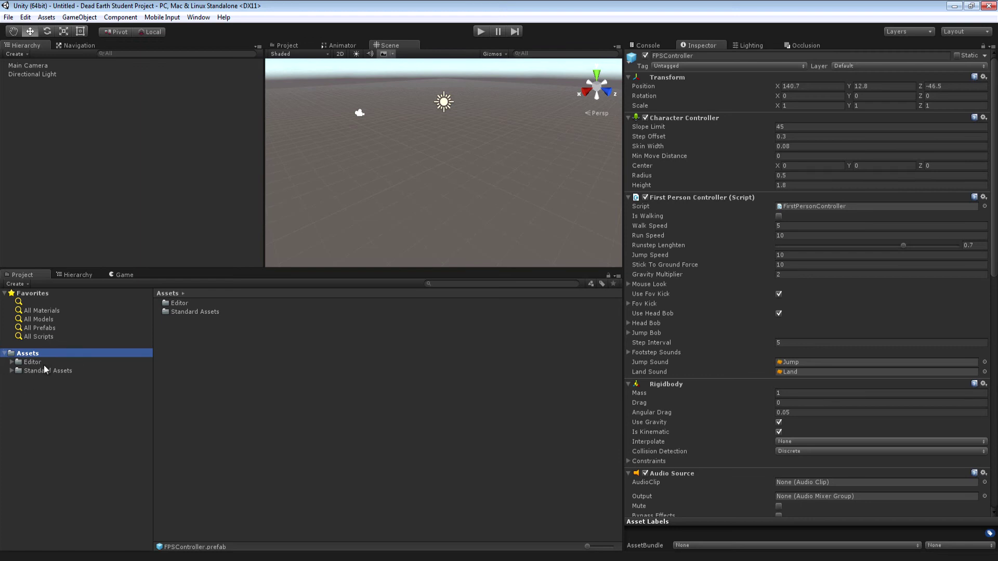
pyautogui.click(36, 363)
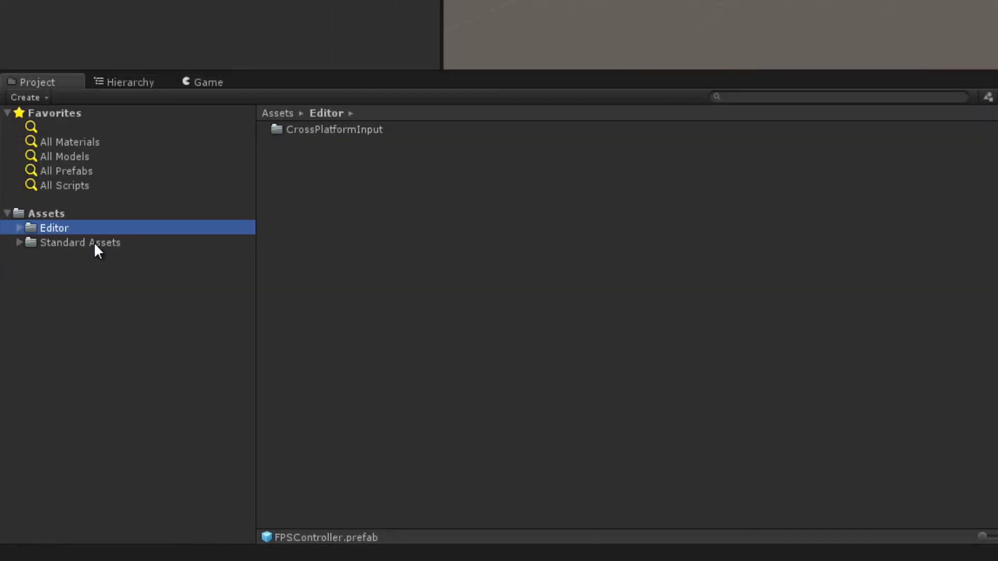
pyautogui.click(78, 270)
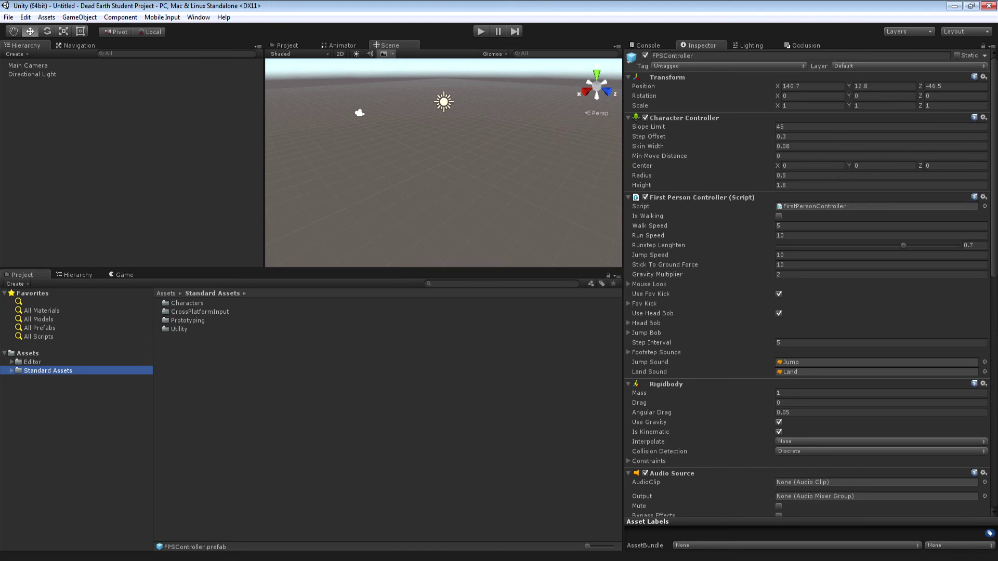
# - Switch to the Unity window with the full Dead Earth project, enlarge its asset browser and open the Dead Earth folder
pyautogui.click(256, 560)
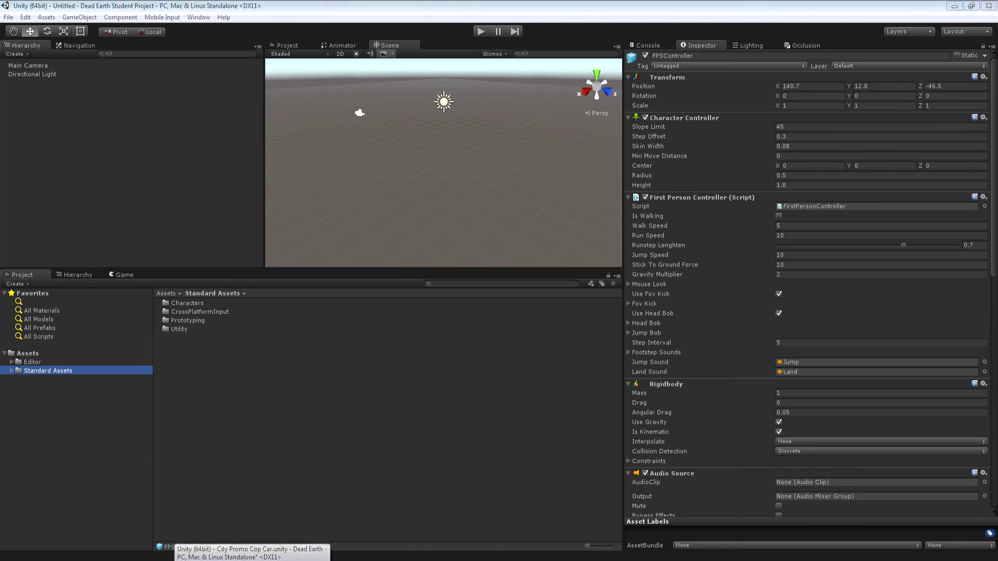
pyautogui.moveTo(434, 273); pyautogui.dragTo(423, 158)
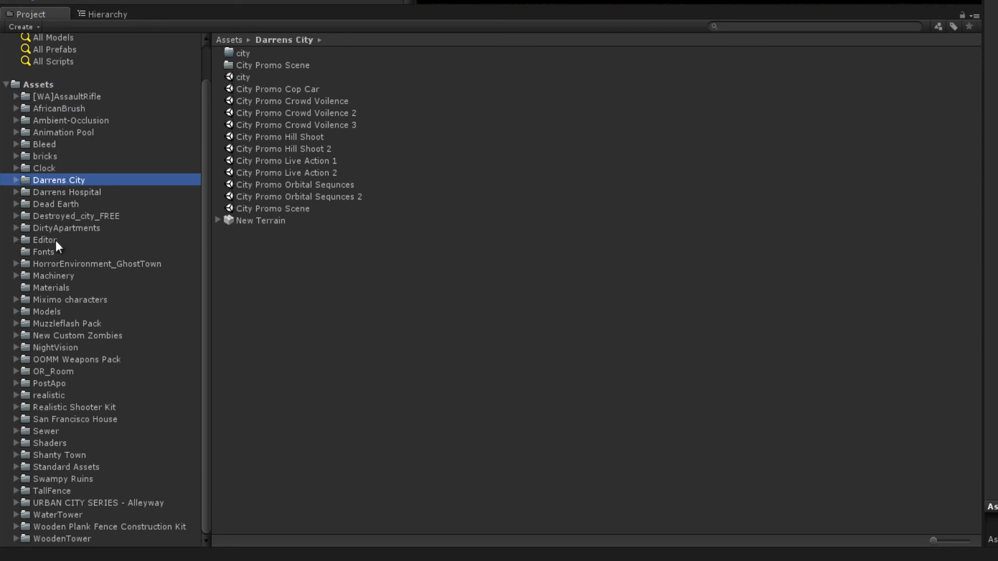
pyautogui.click(48, 206)
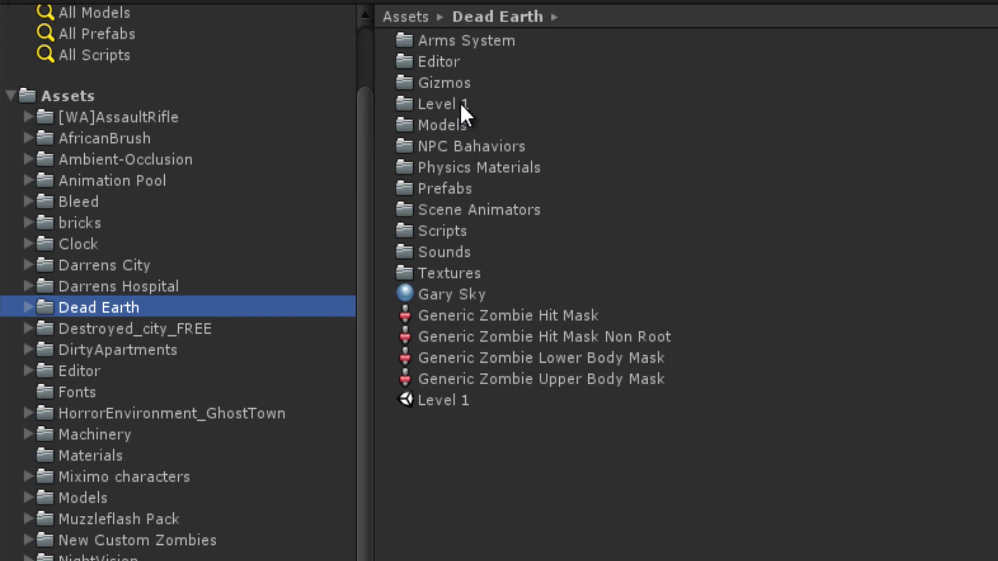
# - Open the AI Characters folder within Prefabs and collapse the prefabs from Omni Zombie Adam through Omni Zombie Mutilated Male
pyautogui.doubleClick(452, 188)
pyautogui.doubleClick(444, 62)
pyautogui.click(385, 82)
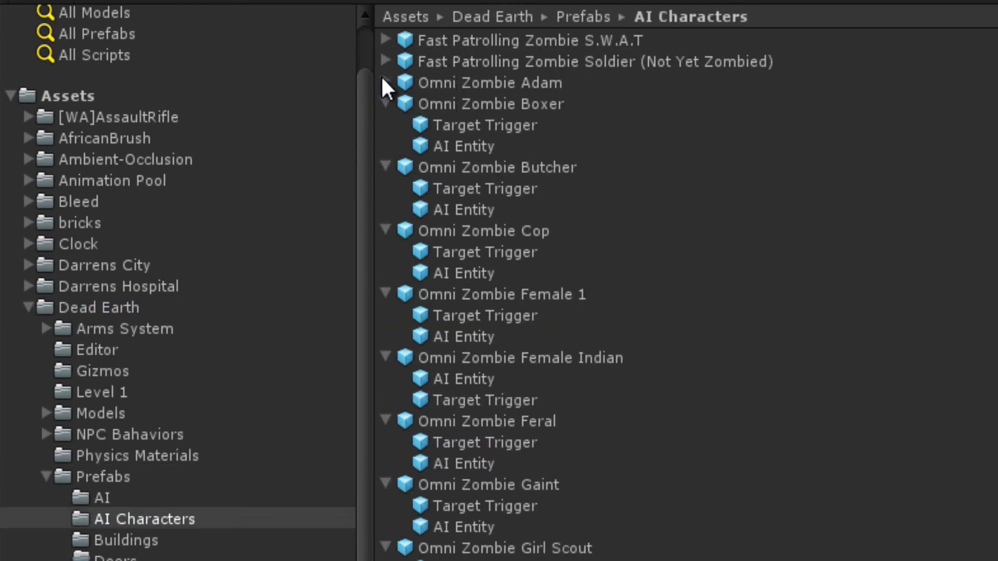
pyautogui.click(386, 104)
pyautogui.click(386, 125)
pyautogui.click(386, 146)
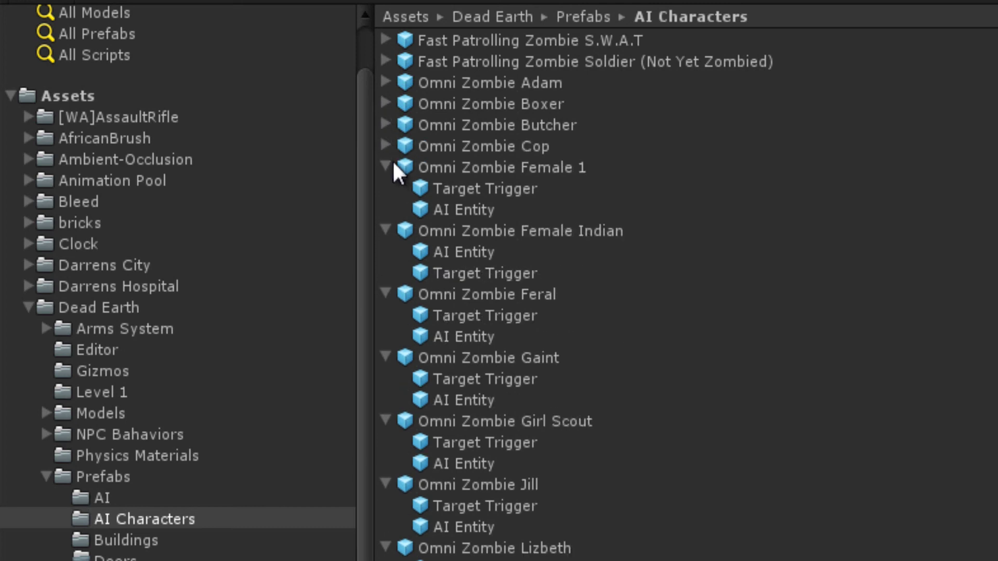
pyautogui.click(386, 167)
pyautogui.click(386, 188)
pyautogui.click(386, 210)
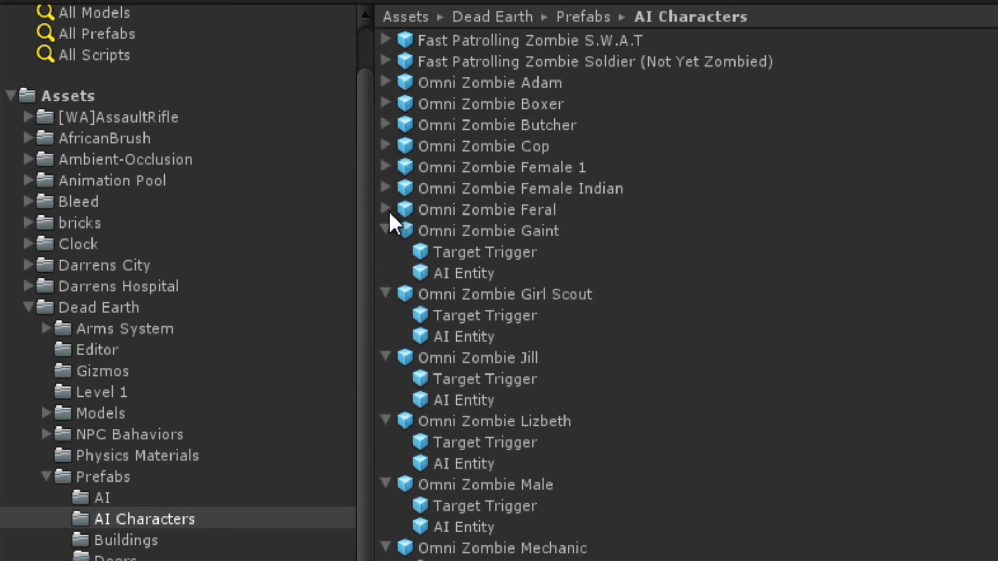
pyautogui.click(386, 230)
pyautogui.click(386, 252)
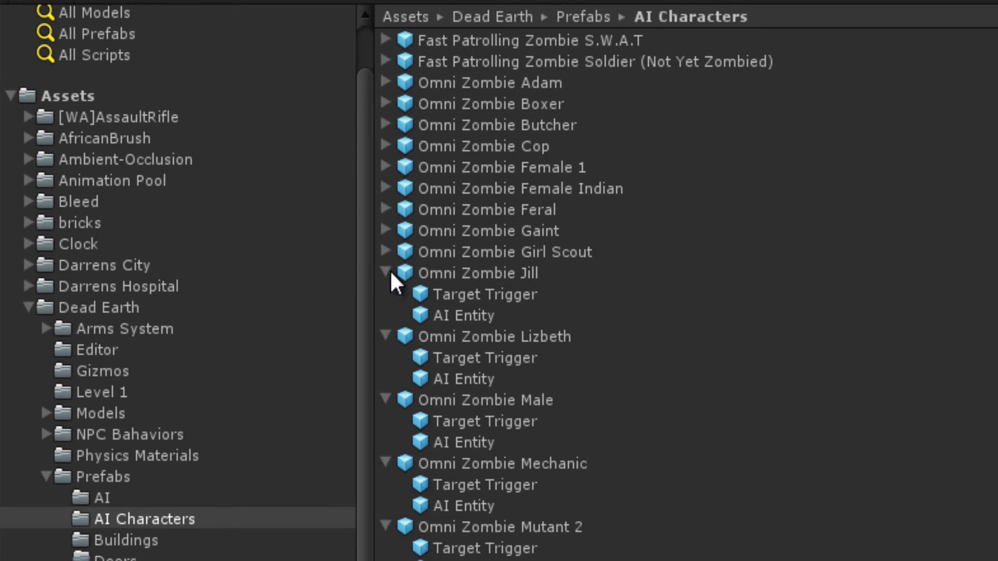
pyautogui.click(393, 274)
pyautogui.click(393, 295)
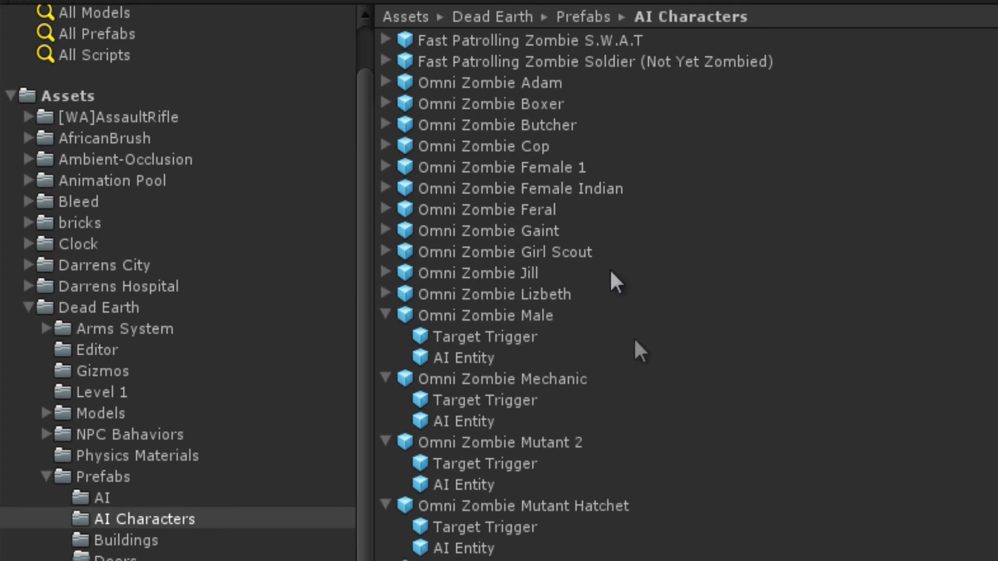
pyautogui.click(391, 318)
pyautogui.click(391, 342)
pyautogui.click(386, 357)
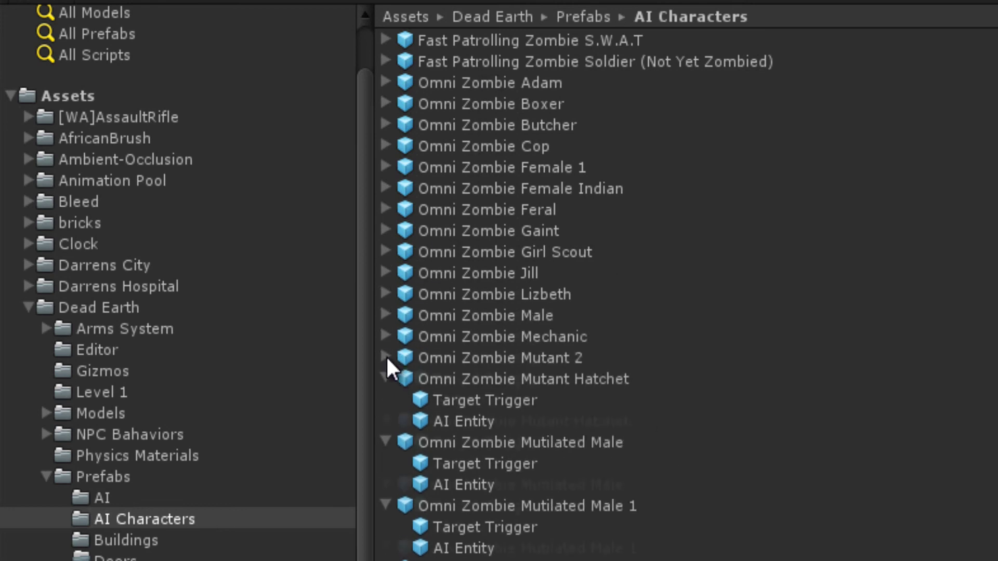
pyautogui.click(388, 378)
pyautogui.click(387, 400)
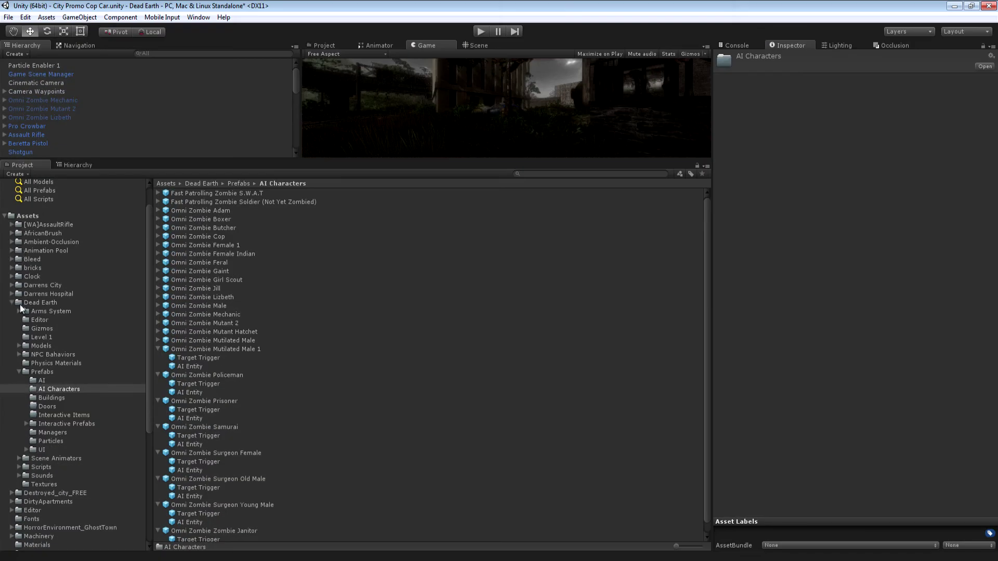
# - Review the contents of Dead Earth's Prefabs folder and collapse the Dead Earth folder
pyautogui.moveTo(148, 310); pyautogui.dragTo(146, 385)
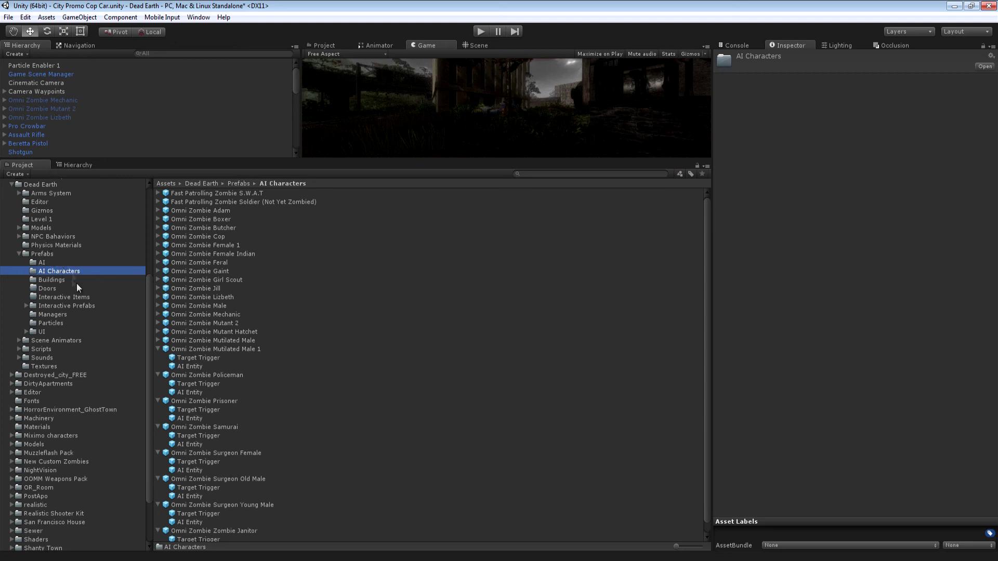
pyautogui.click(44, 254)
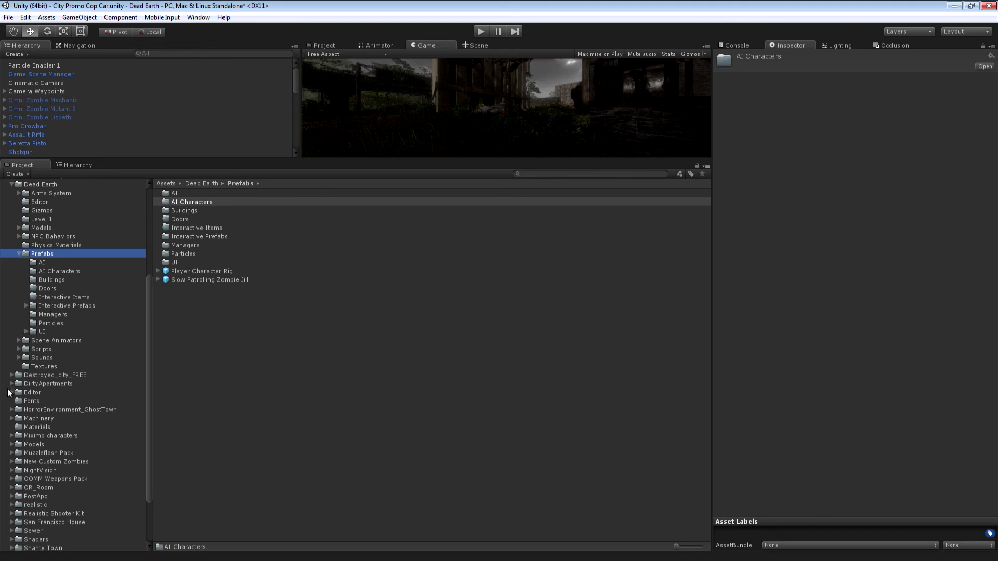
pyautogui.click(11, 185)
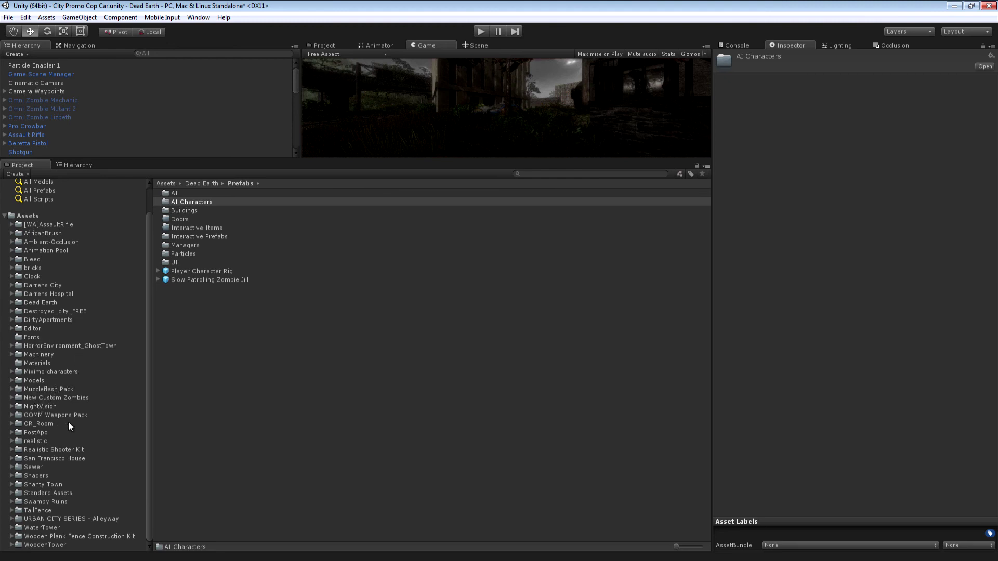
# - Examine the DirtyApartments folder's _scenes, _prefabs, _models and _materials subfolders, leaving DirtyApartments collapsed
pyautogui.click(41, 320)
pyautogui.click(11, 320)
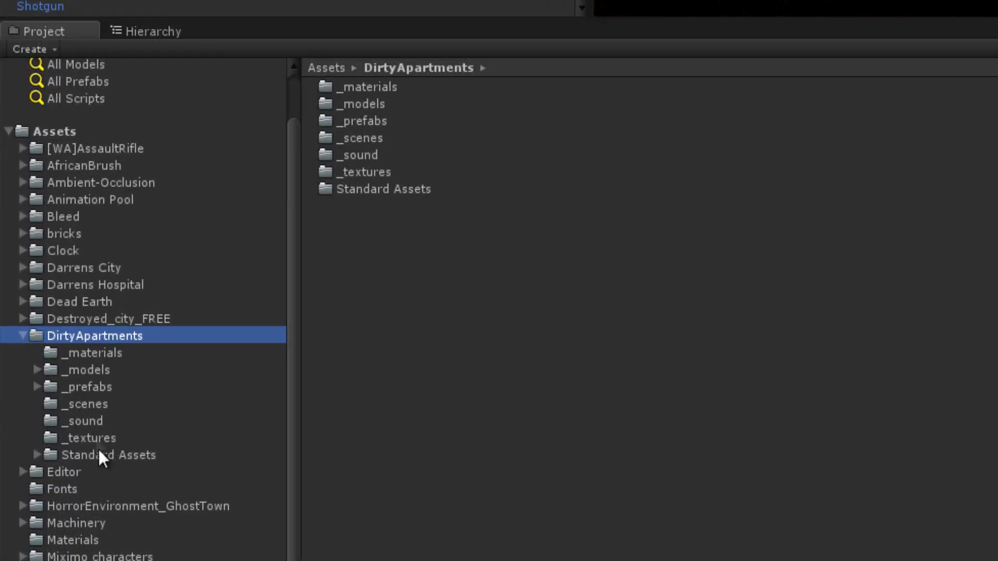
pyautogui.click(78, 404)
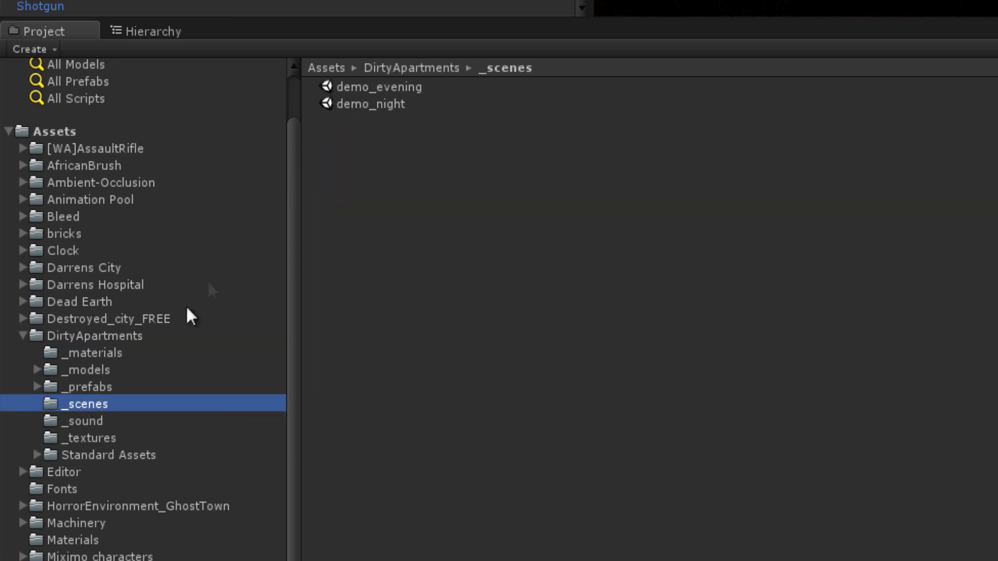
pyautogui.click(103, 385)
pyautogui.click(100, 368)
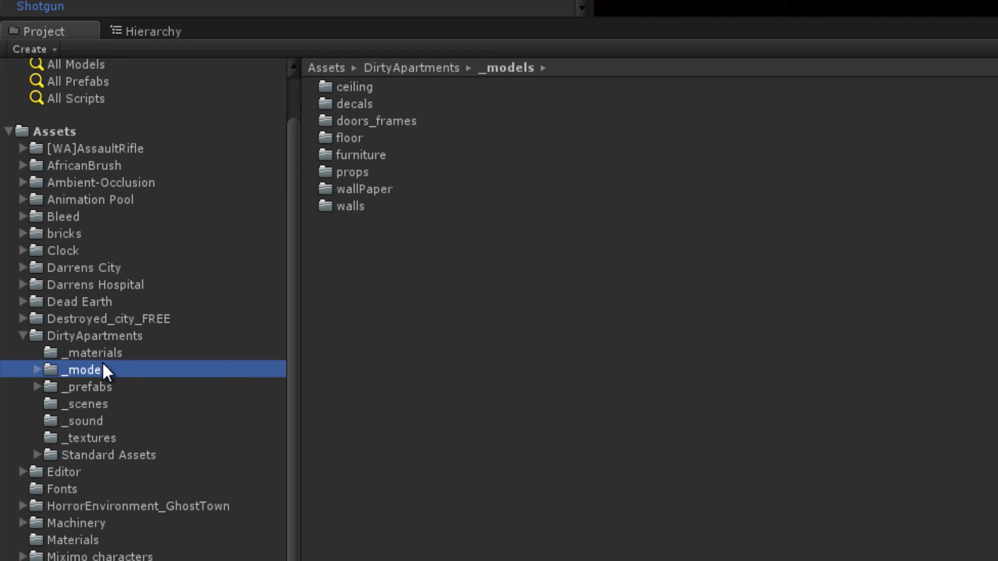
pyautogui.click(93, 351)
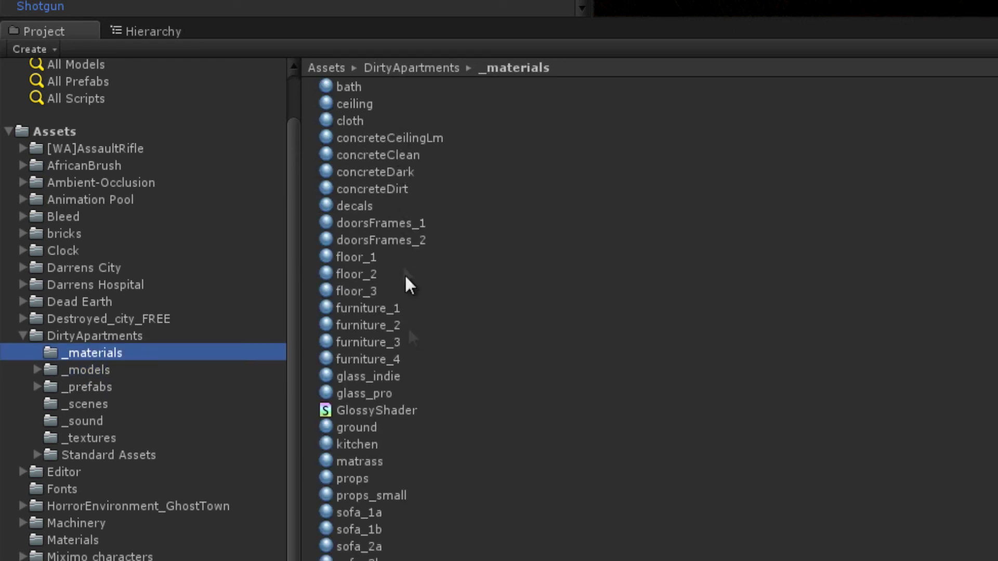
pyautogui.click(23, 335)
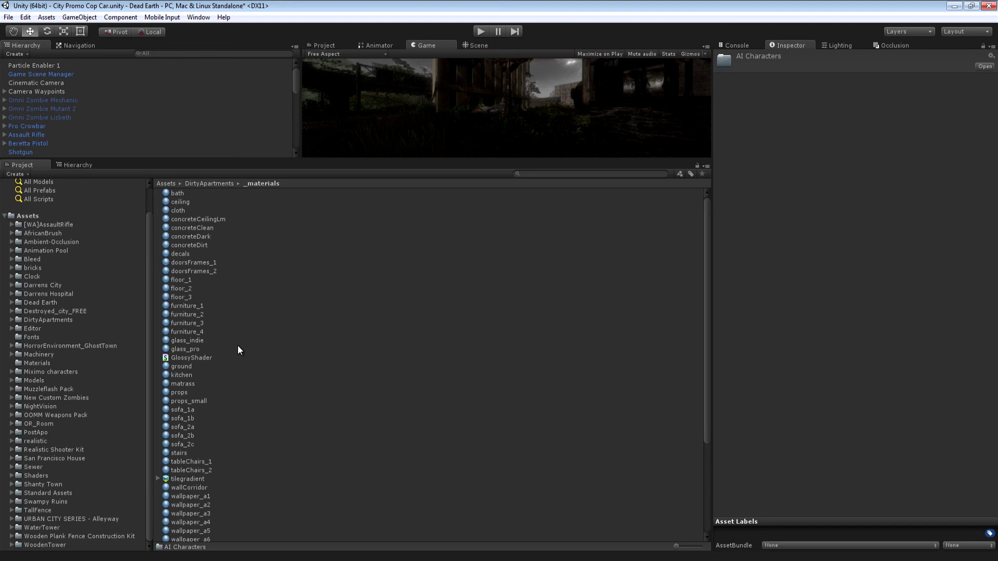
# - Expand the full project's Dead Earth folder and collapse its Prefabs subfolder to review the top-level folder structure
pyautogui.click(11, 303)
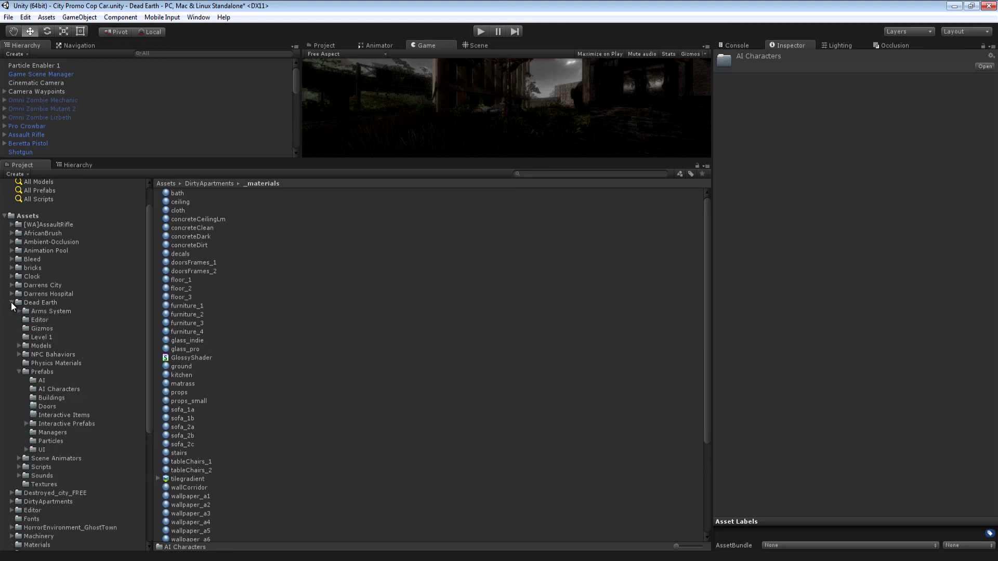
pyautogui.click(17, 372)
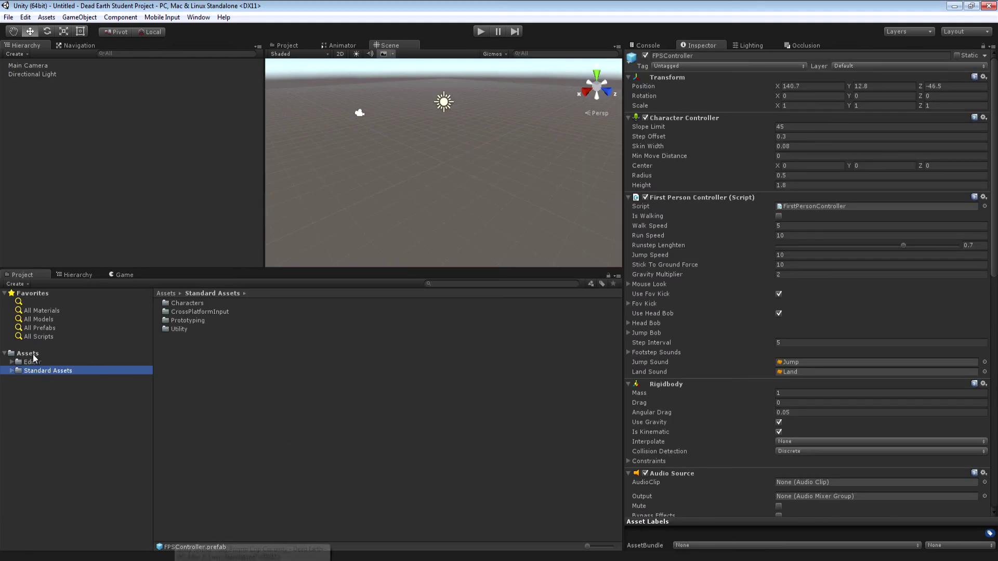
# - In the Dead Earth Student Project, create a folder named Dead Earth directly under Assets
pyautogui.click(28, 353)
pyautogui.rightClick(32, 354)
pyautogui.moveTo(65, 362)
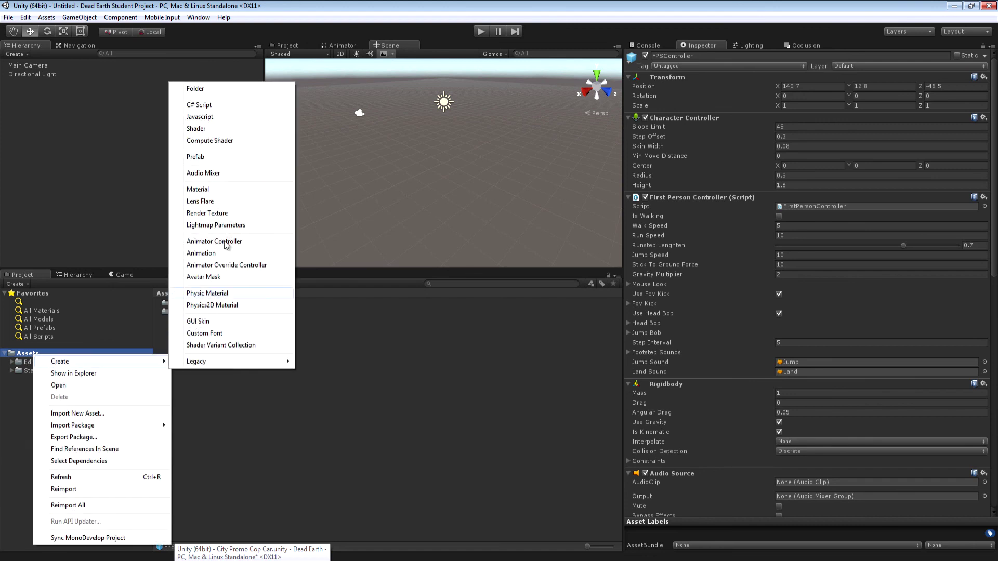
pyautogui.click(202, 90)
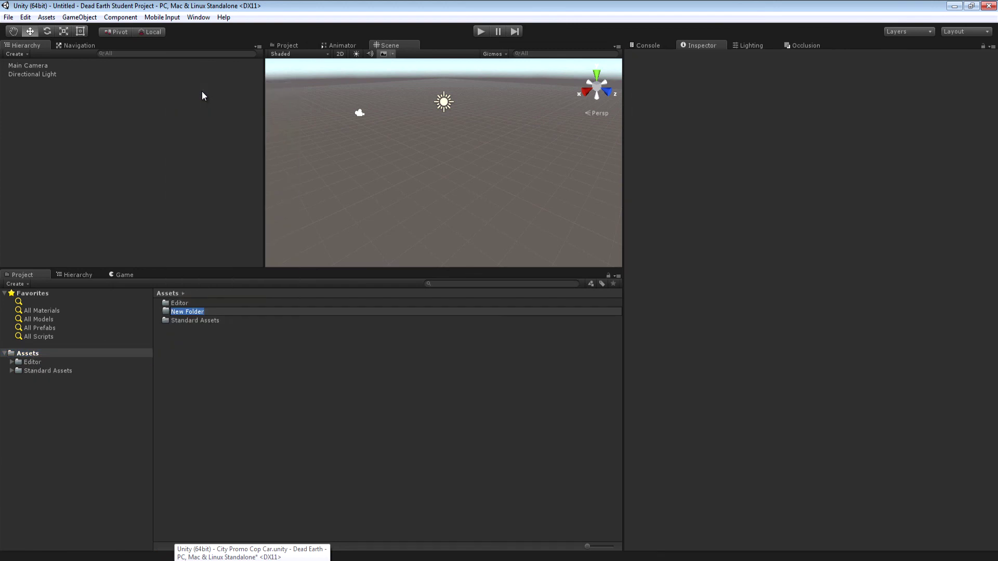
pyautogui.write('Dead E')
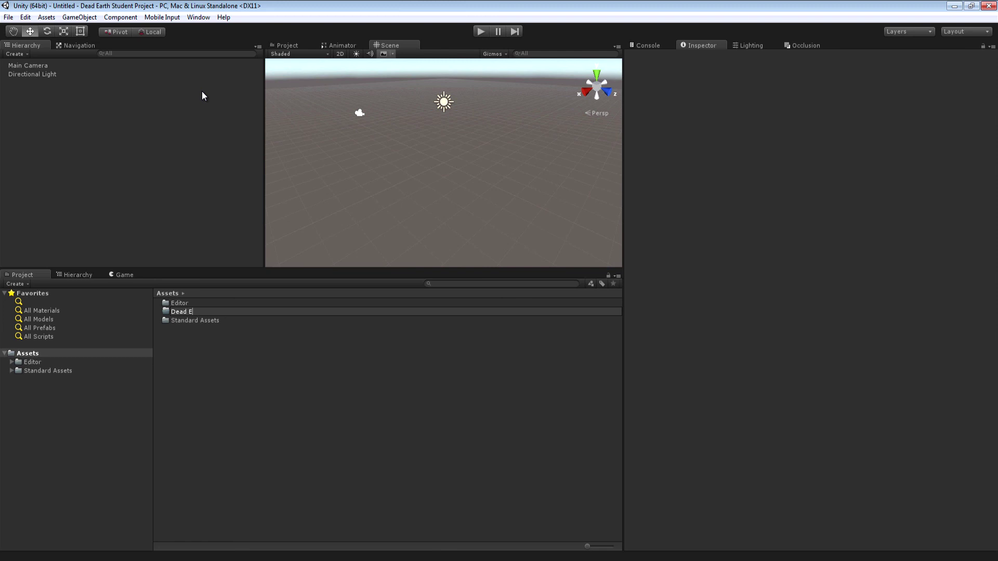
pyautogui.write('arth')
pyautogui.press('Return')
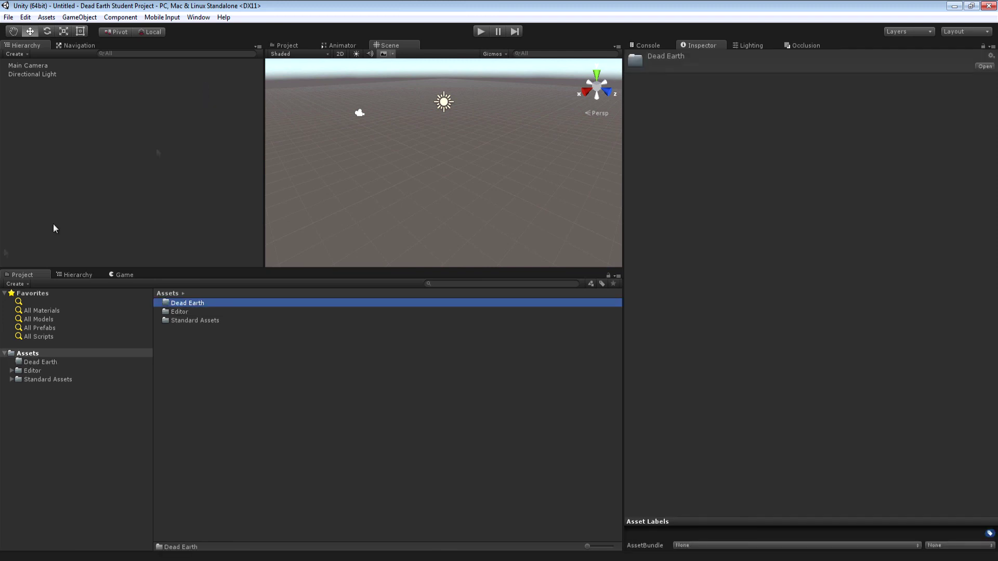
# - Open the new Dead Earth folder and create a subfolder named Scripts in it
pyautogui.click(39, 363)
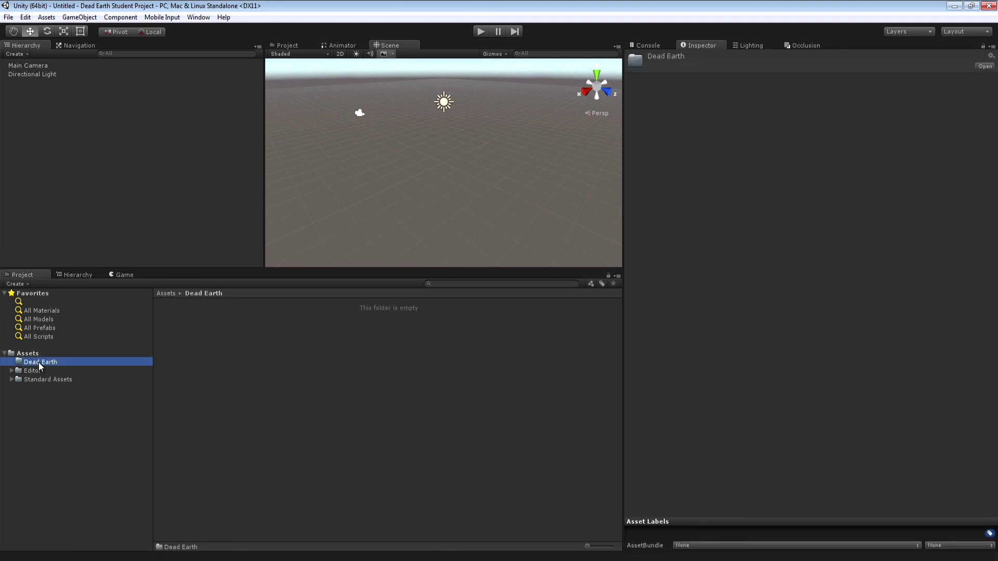
pyautogui.rightClick(158, 324)
pyautogui.moveTo(210, 331)
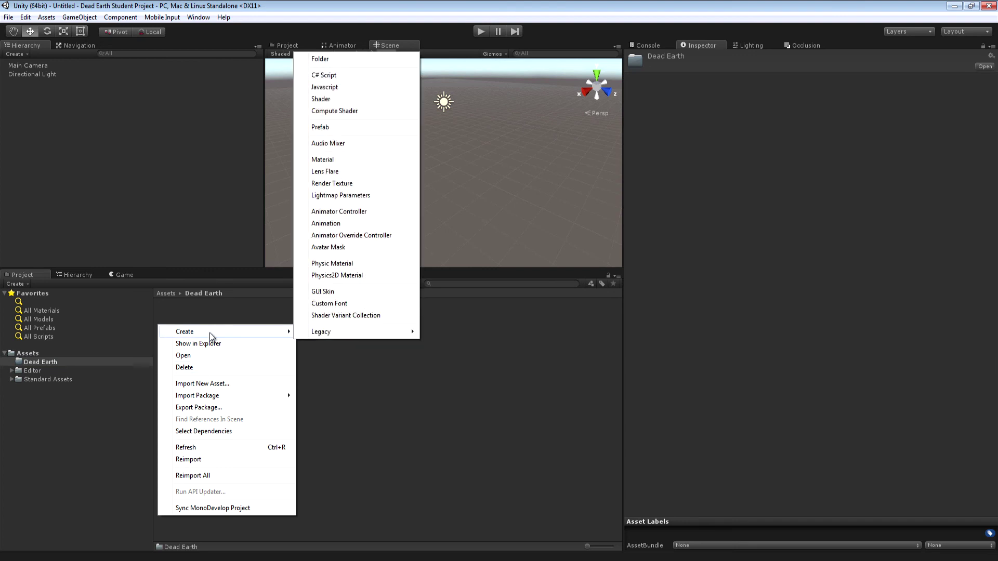
pyautogui.click(342, 60)
pyautogui.write('Scripts')
pyautogui.press('Return')
# - Create a subfolder named Textures inside the Dead Earth folder
pyautogui.rightClick(76, 366)
pyautogui.moveTo(104, 372)
pyautogui.click(237, 98)
pyautogui.write('Textures')
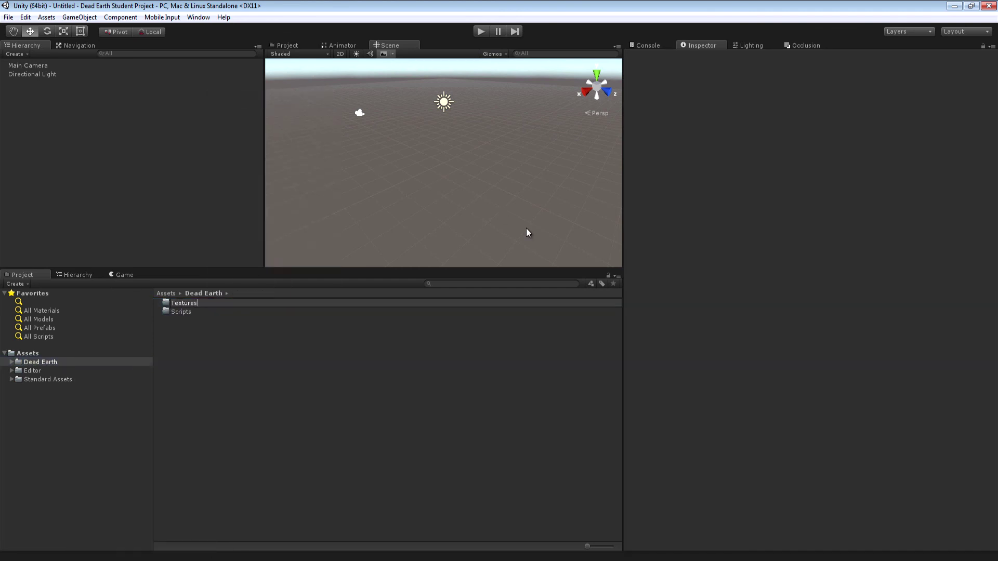
pyautogui.press('Return')
# - Add two more subfolders to the Dead Earth folder, named Materials and Sounds
pyautogui.rightClick(54, 363)
pyautogui.click(226, 95)
pyautogui.write('Materials')
pyautogui.press('Return')
pyautogui.rightClick(55, 363)
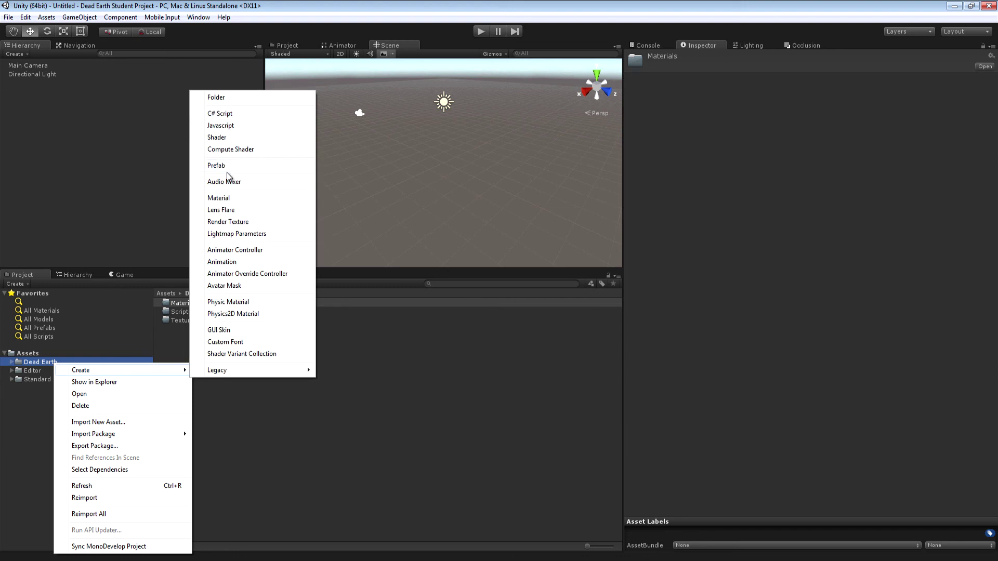
pyautogui.click(227, 96)
pyautogui.write('Sounds')
pyautogui.press('Return')
# - Create a subfolder named Prefabs inside the Dead Earth folder
pyautogui.rightClick(33, 352)
pyautogui.rightClick(29, 359)
pyautogui.moveTo(98, 369)
pyautogui.click(227, 96)
pyautogui.write('Prefabs')
pyautogui.press('Return')
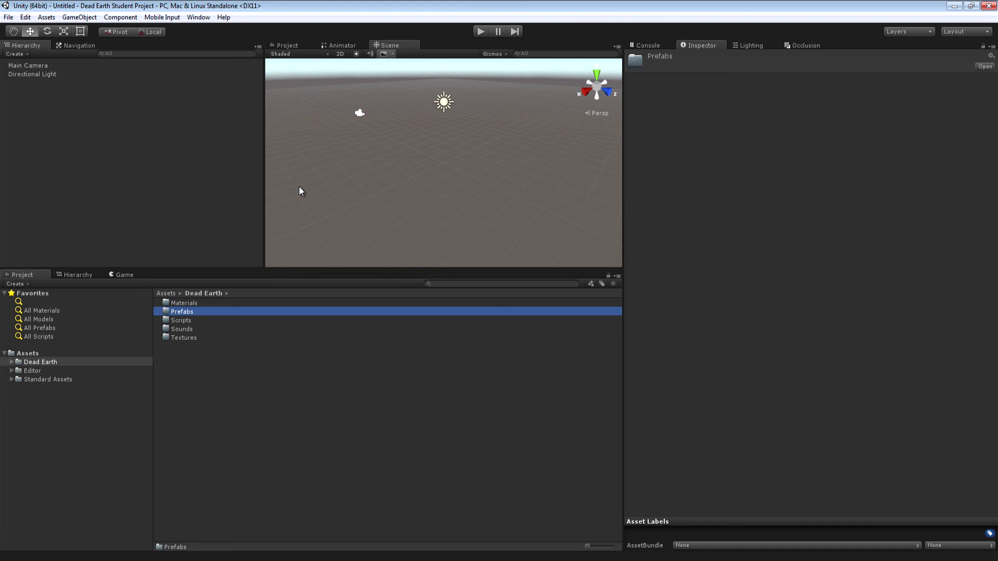
# - Create a subfolder named Editor inside the Dead Earth folder
pyautogui.rightClick(51, 360)
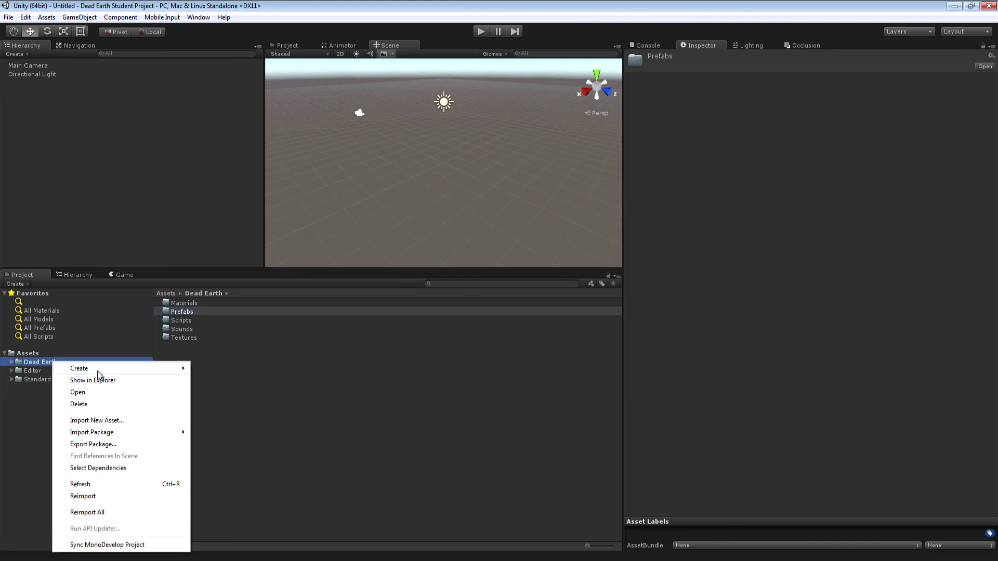
pyautogui.moveTo(135, 369)
pyautogui.click(270, 96)
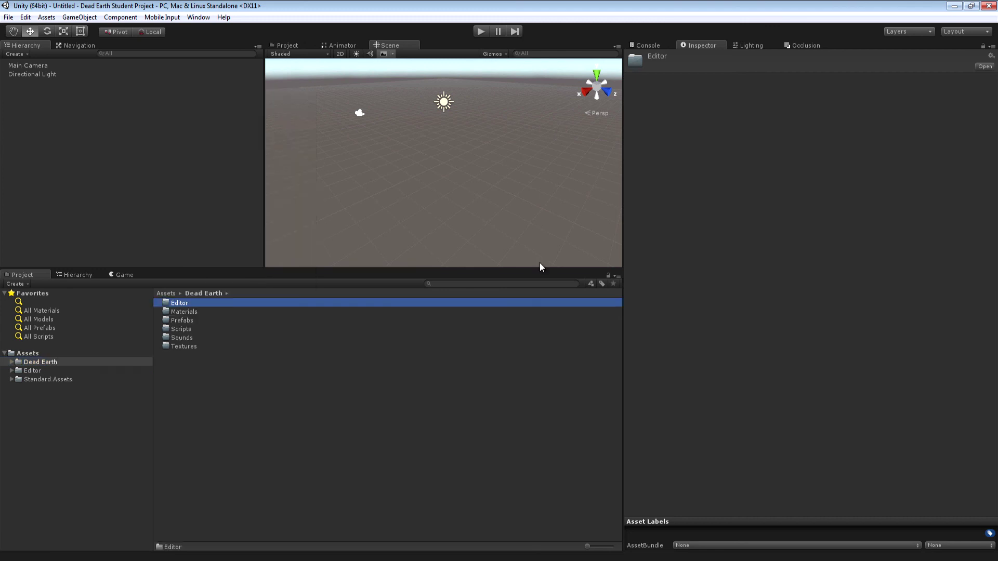